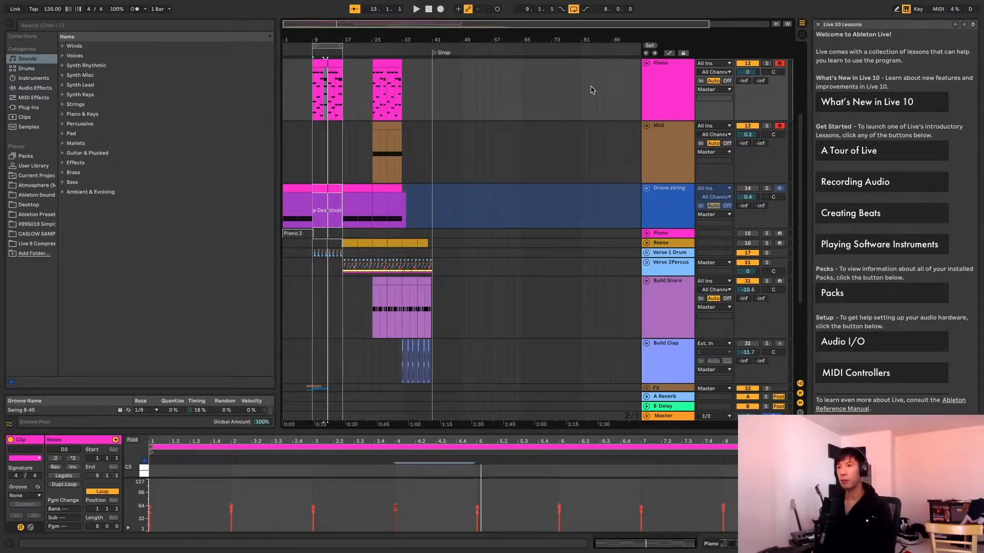
# Play back the looped section starting at bar 9 and look through the arrangement's tracks.
pyautogui.press('space')
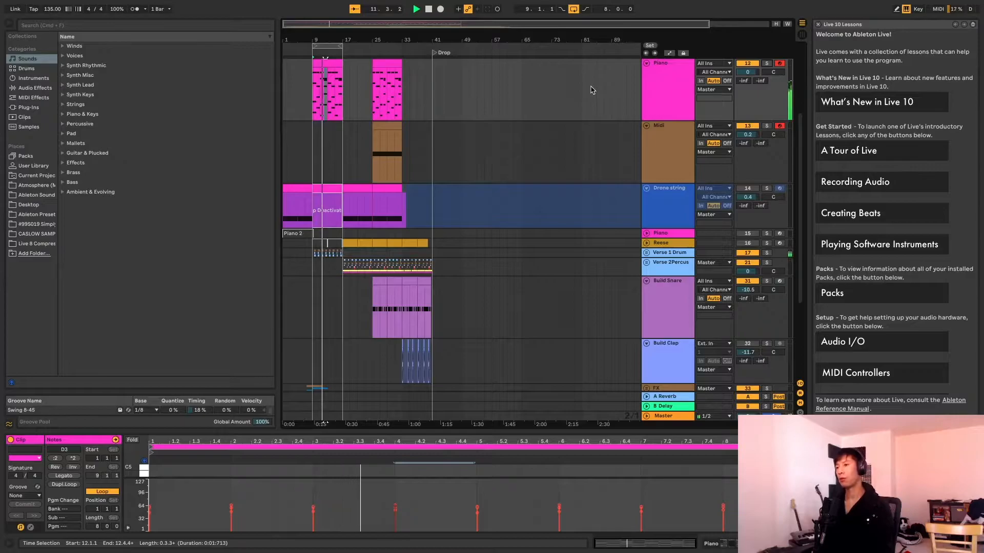
pyautogui.press('space')
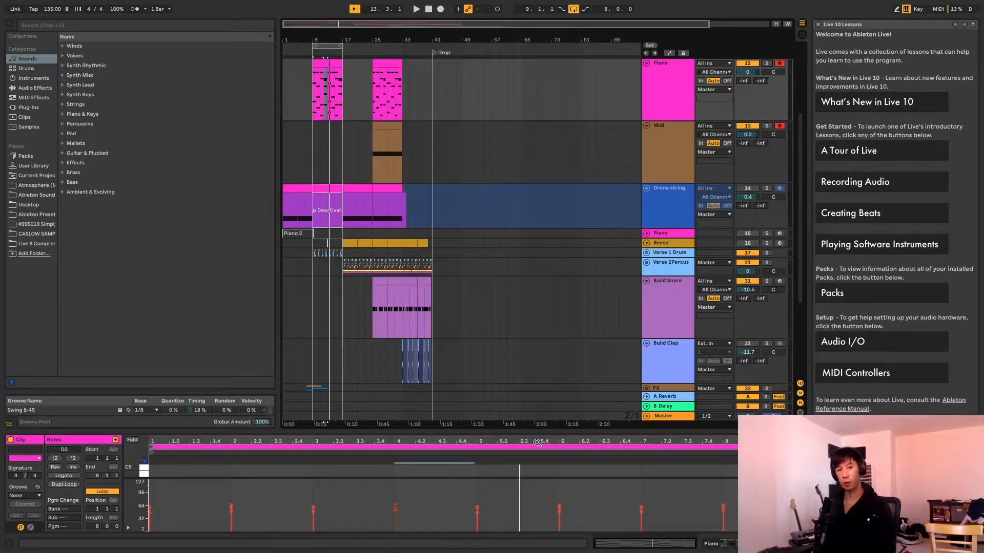
pyautogui.scroll(-5, 615, 256)
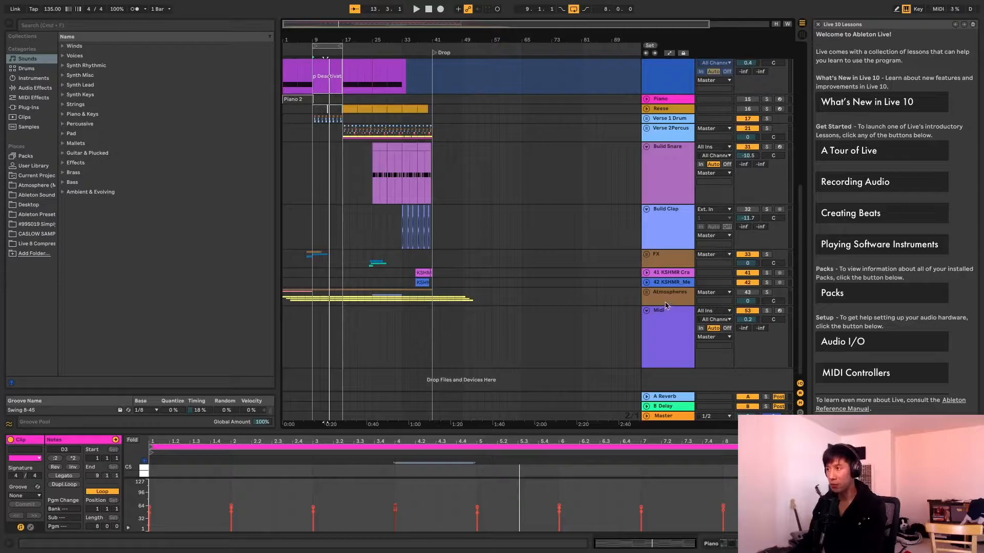
pyautogui.scroll(10, 655, 290)
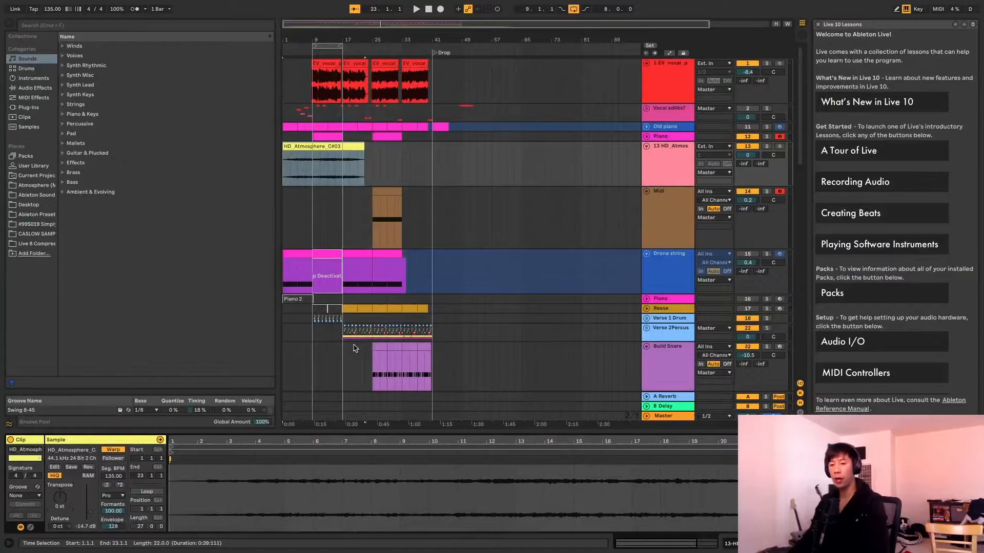
# Audition the HD_Atmosphere_C#03 clip on its own track from the start of the arrangement.
pyautogui.click(345, 148)
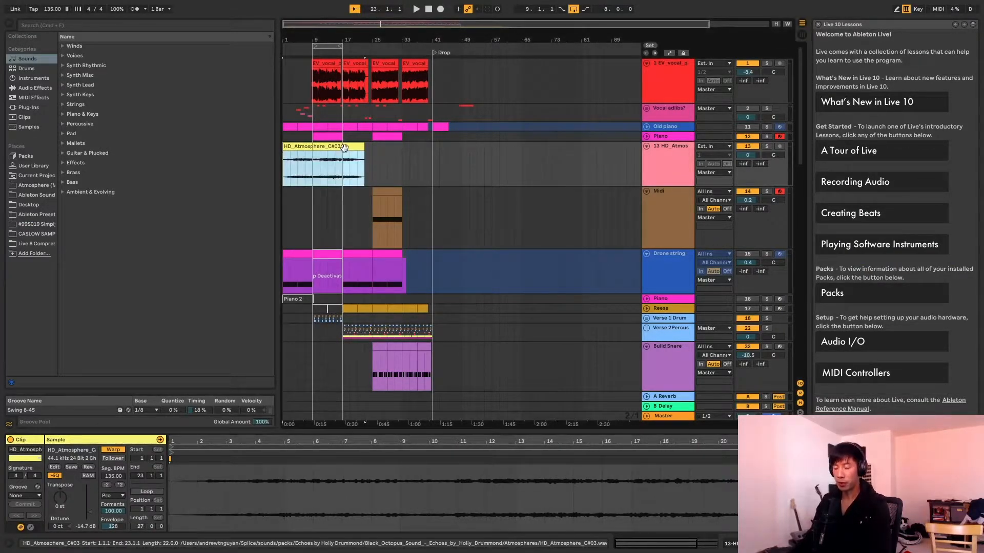
pyautogui.press('space')
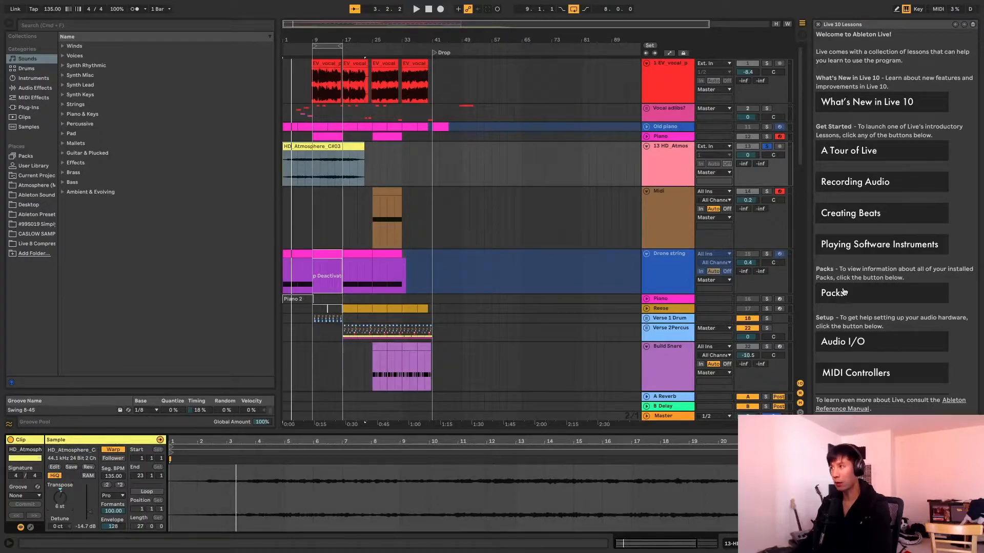
pyautogui.press('space')
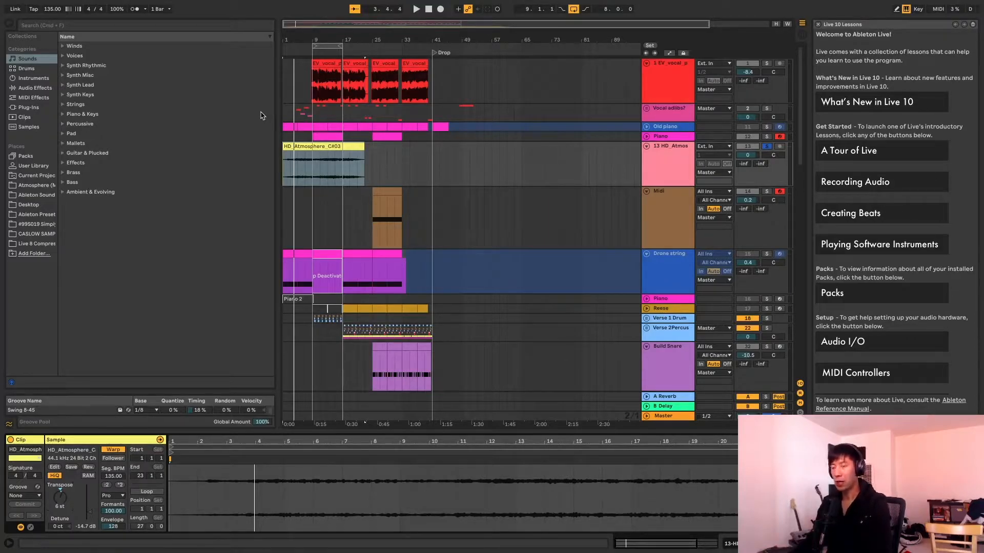
pyautogui.click(653, 171)
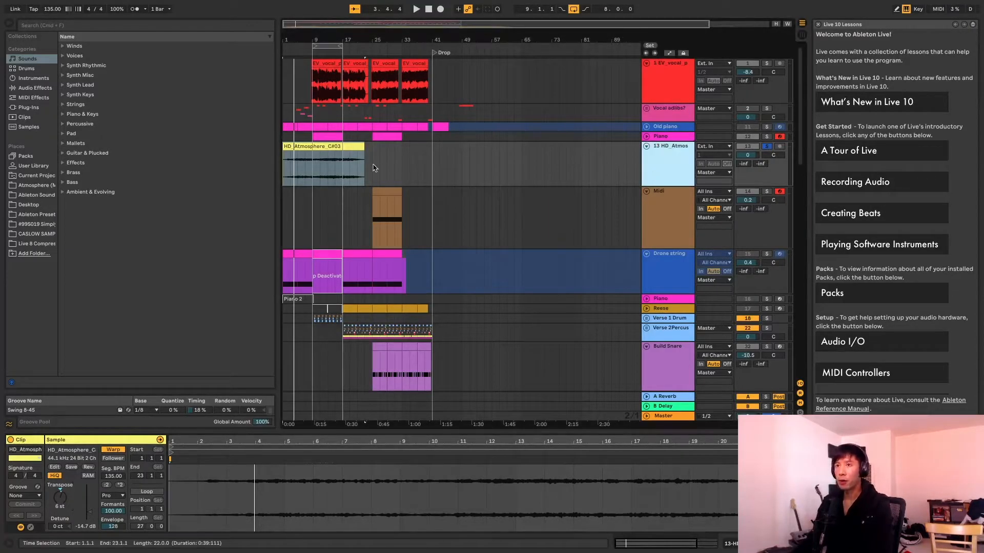
pyautogui.click(357, 148)
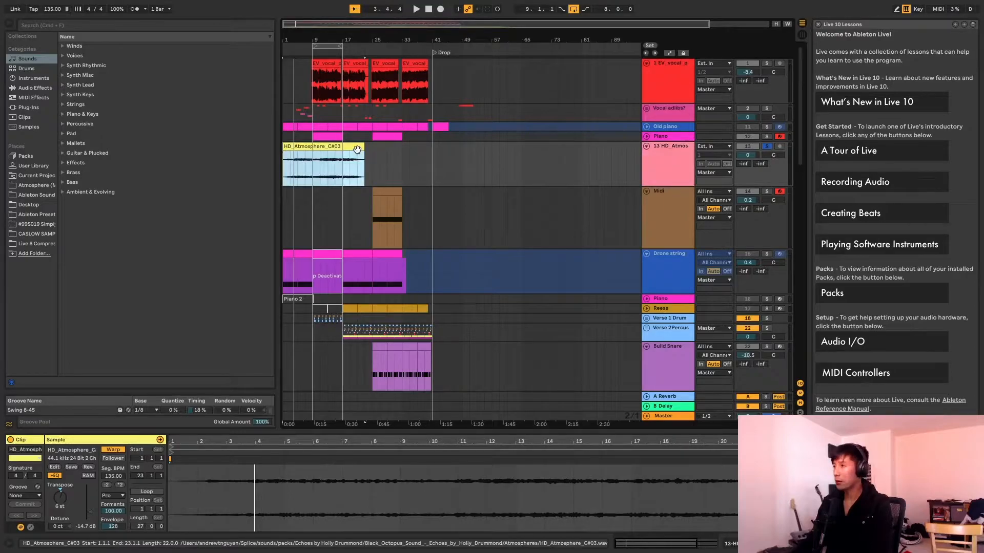
pyautogui.press('space')
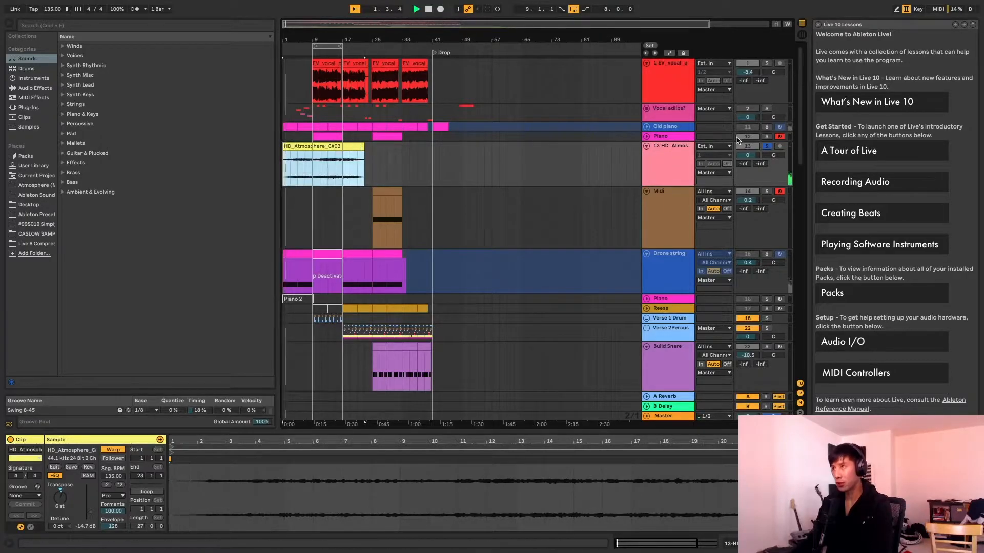
# Duplicate the HD_Atmosphere track and shift the copied clip to start at bar 3.
pyautogui.rightClick(675, 160)
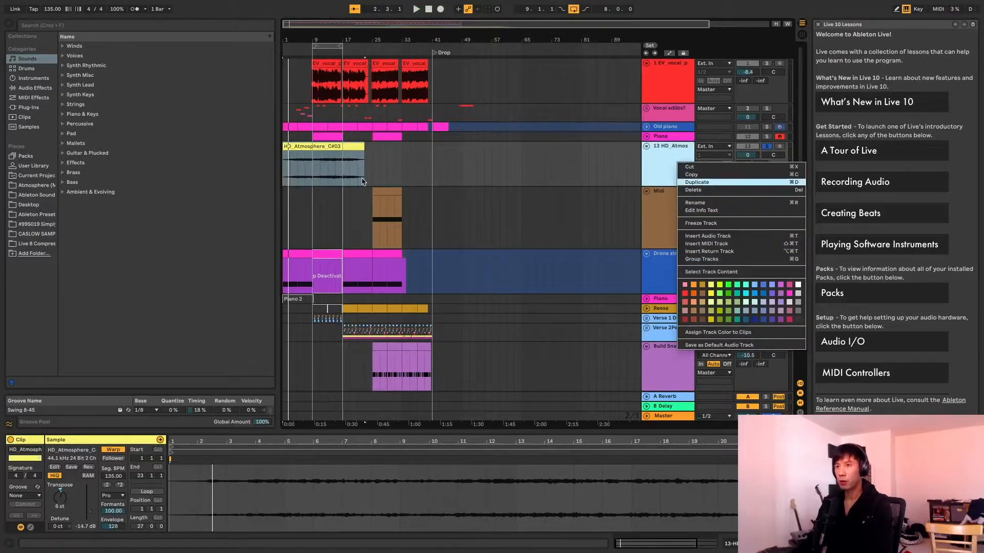
pyautogui.click(698, 182)
pyautogui.moveTo(305, 193); pyautogui.dragTo(313, 192)
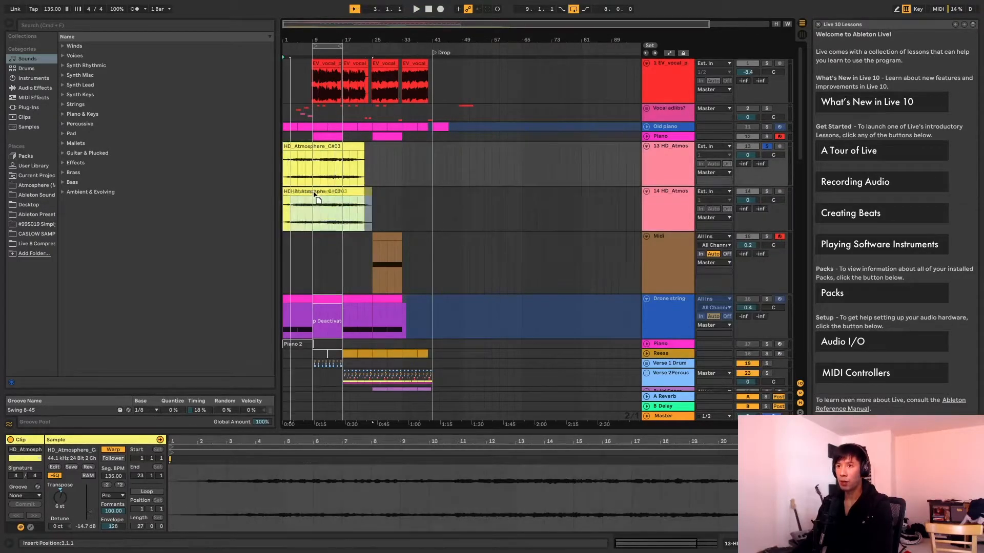
# Transpose the HD_Atmosphere clip that starts at bar 3 to 10 semitones while playing it back.
pyautogui.click(297, 171)
pyautogui.press('space')
pyautogui.click(295, 192)
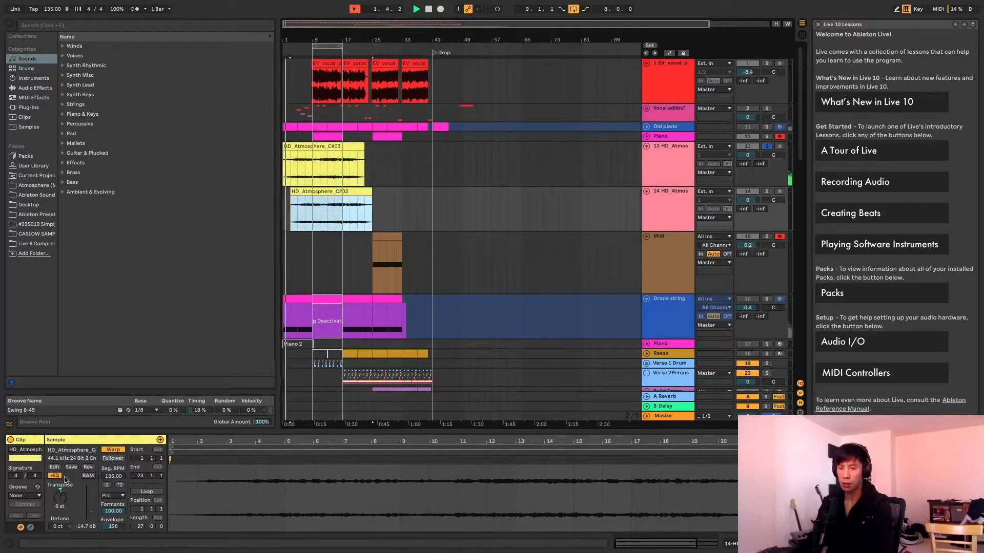
pyautogui.moveTo(62, 504); pyautogui.dragTo(61, 493)
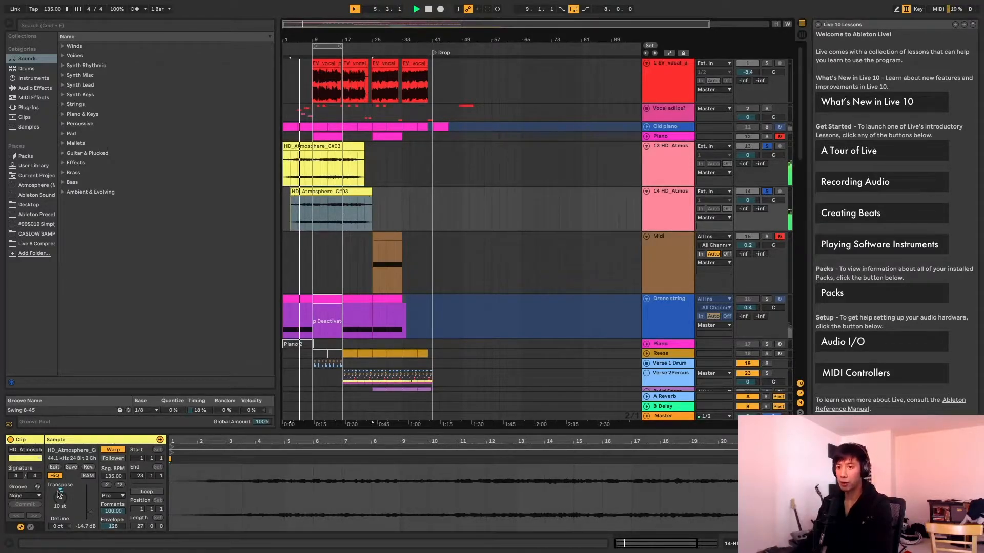
# Duplicate the second HD_Atmosphere track and shift the new clip to start at bar 5.
pyautogui.click(682, 213)
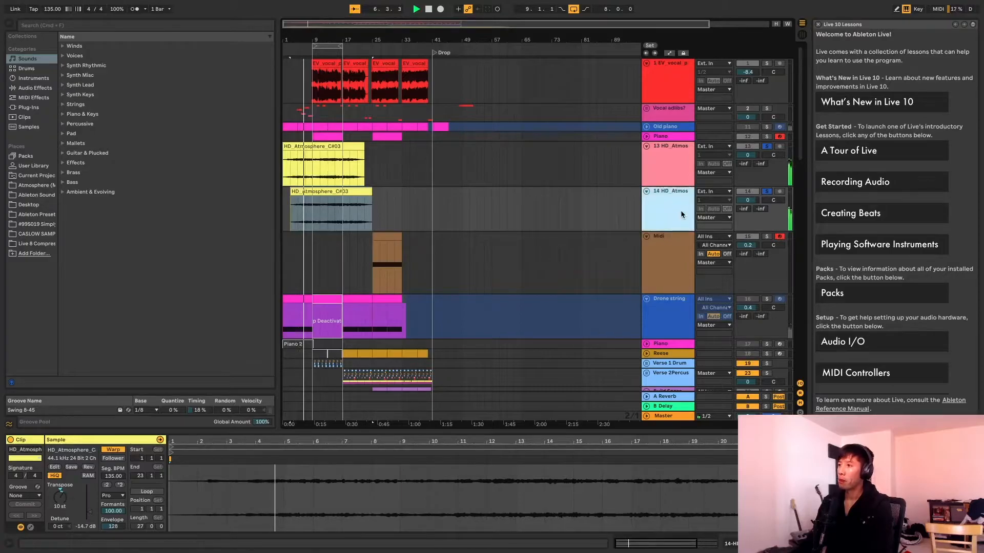
pyautogui.rightClick(681, 213)
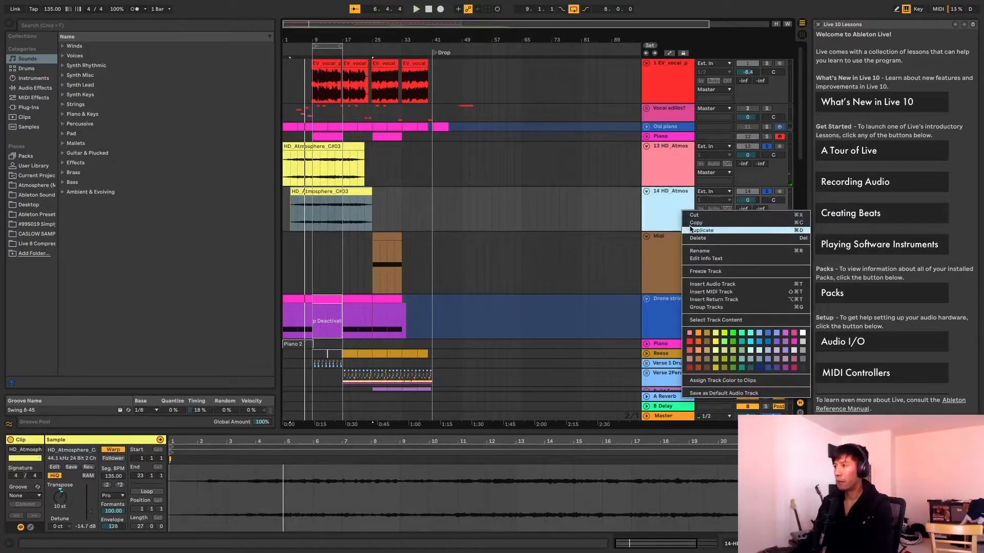
pyautogui.press('super+d')
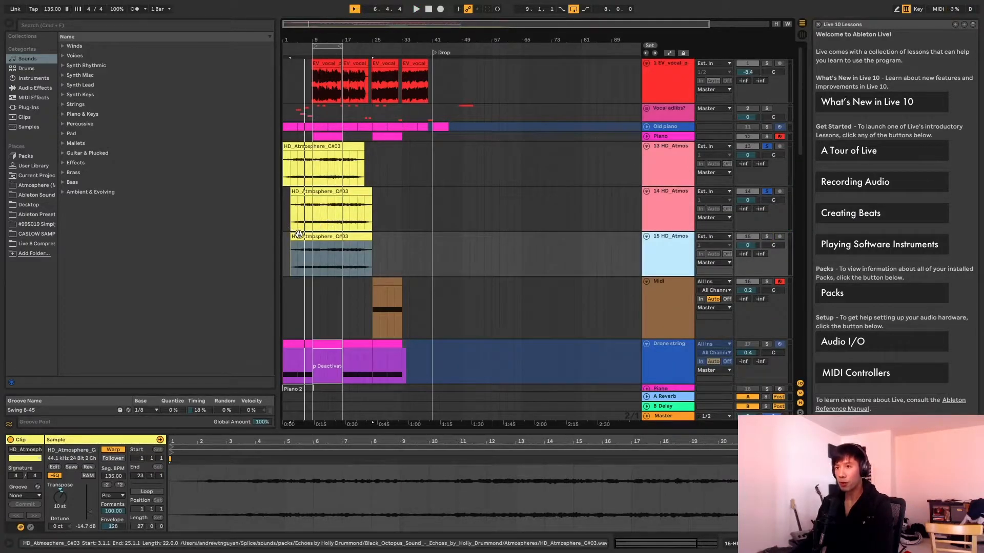
pyautogui.moveTo(297, 234); pyautogui.dragTo(303, 235)
# Transpose the third HD_Atmosphere clip to 8 semitones while playing the layers together.
pyautogui.click(300, 389)
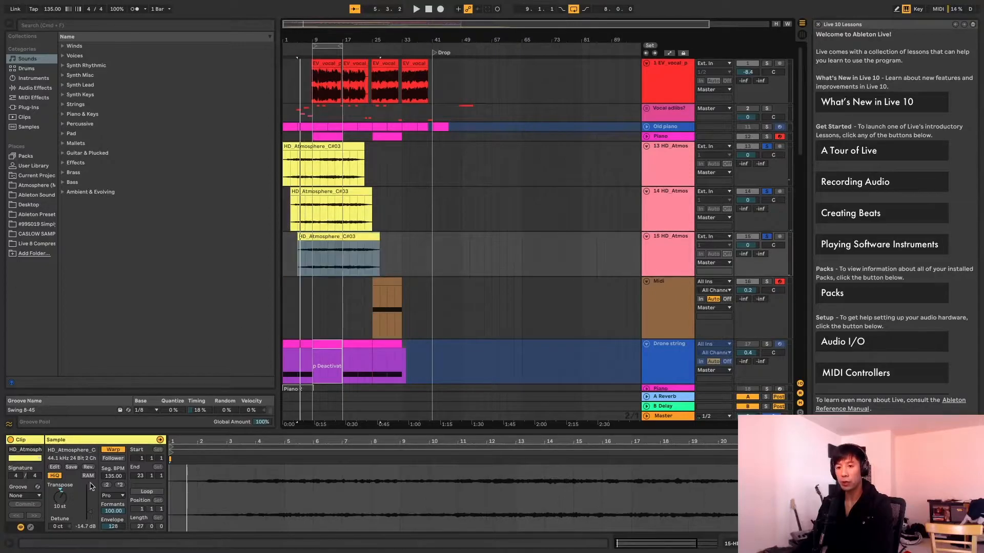
pyautogui.press('space')
pyautogui.moveTo(60, 498); pyautogui.dragTo(60, 502)
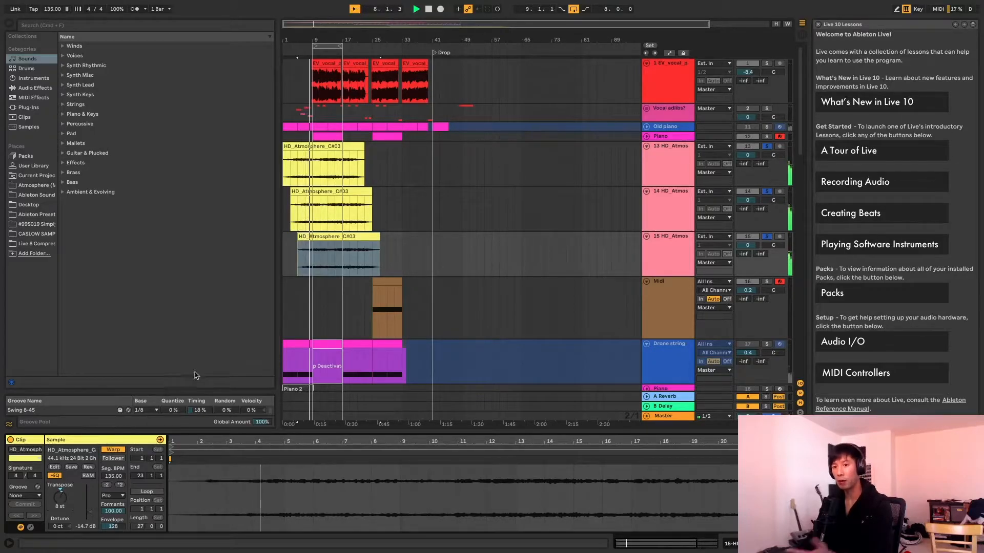
# Group the three HD_Atmosphere tracks.
pyautogui.click(656, 156)
pyautogui.keyDown('shift'); pyautogui.click(667, 254); pyautogui.keyUp('shift')
pyautogui.rightClick(668, 256)
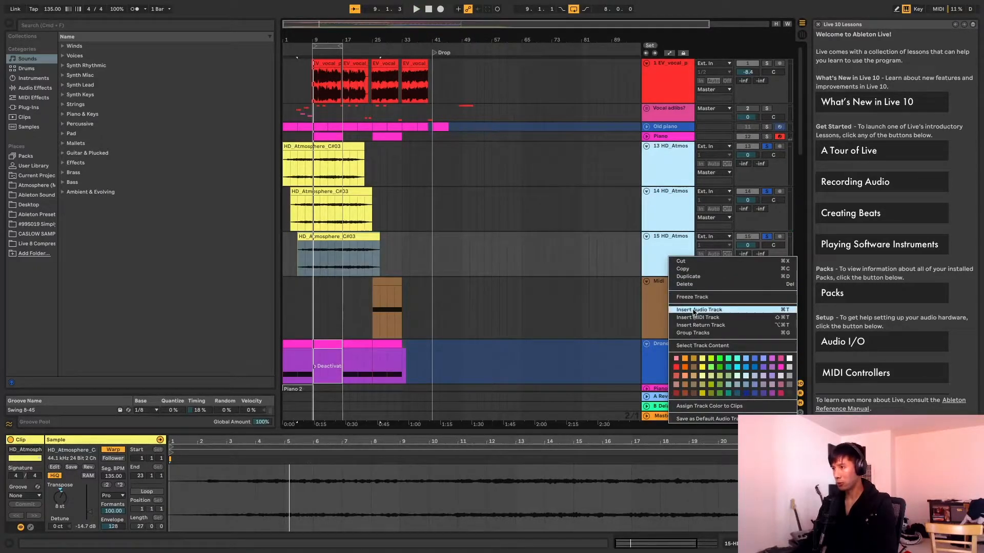
pyautogui.press('Return')
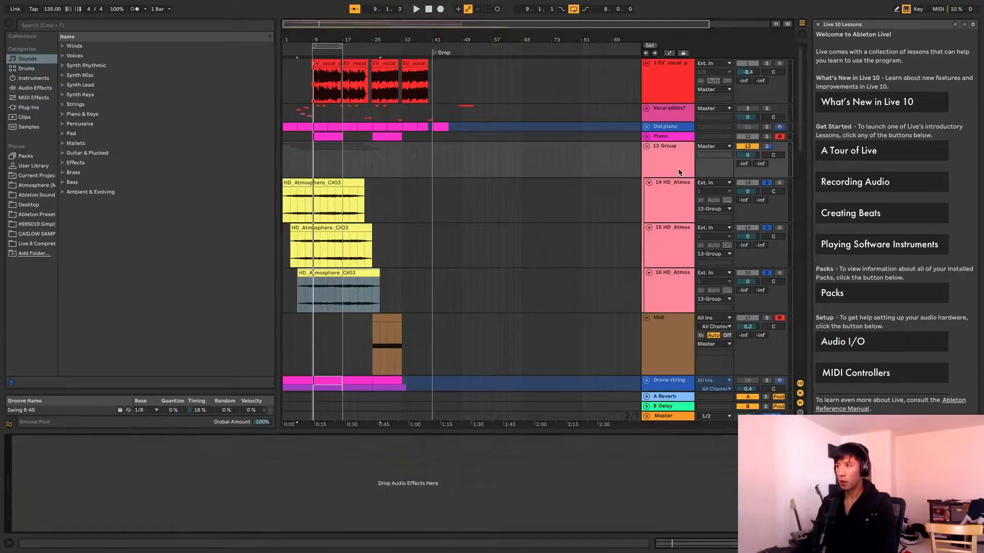
# Add an EQ Eight to the atmosphere group and enable band 8 as a high-cut filter at 2.30 kHz.
pyautogui.click(36, 24)
pyautogui.write('eq')
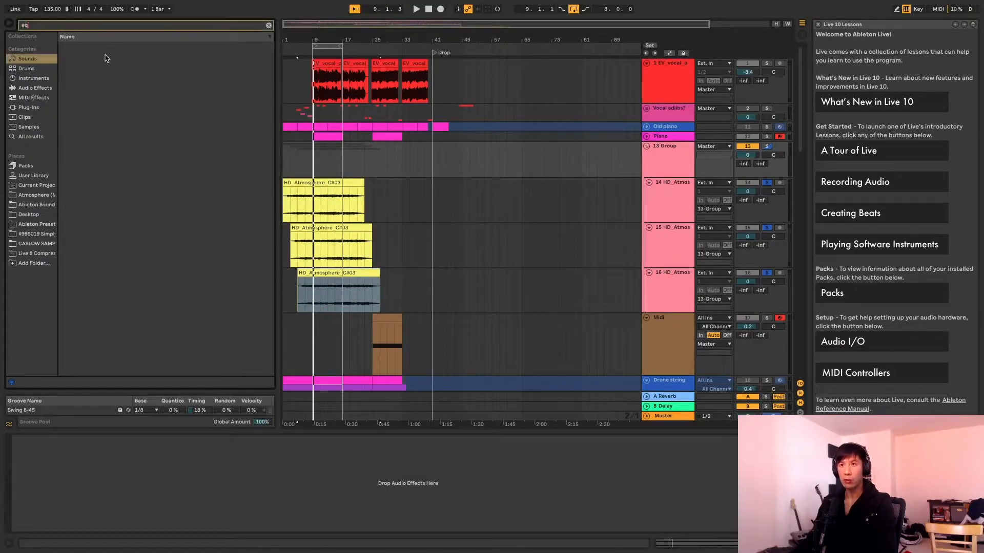
pyautogui.doubleClick(107, 56)
pyautogui.click(218, 527)
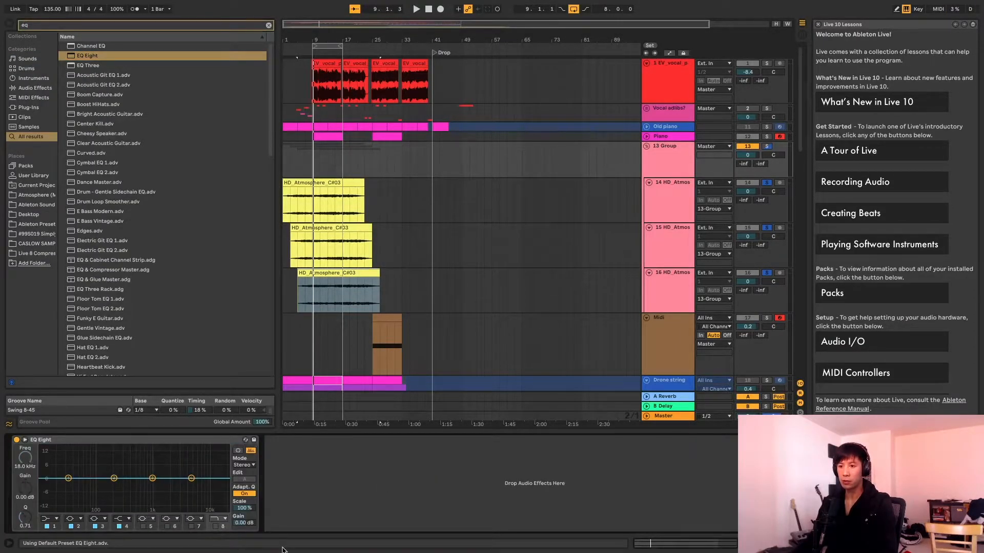
pyautogui.click(219, 527)
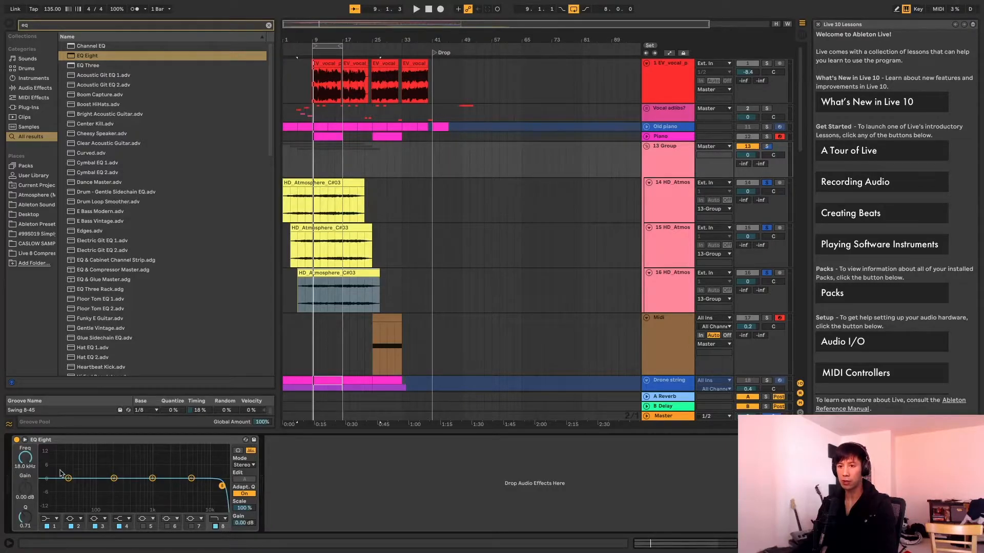
pyautogui.press('space')
pyautogui.moveTo(25, 457); pyautogui.dragTo(25, 484)
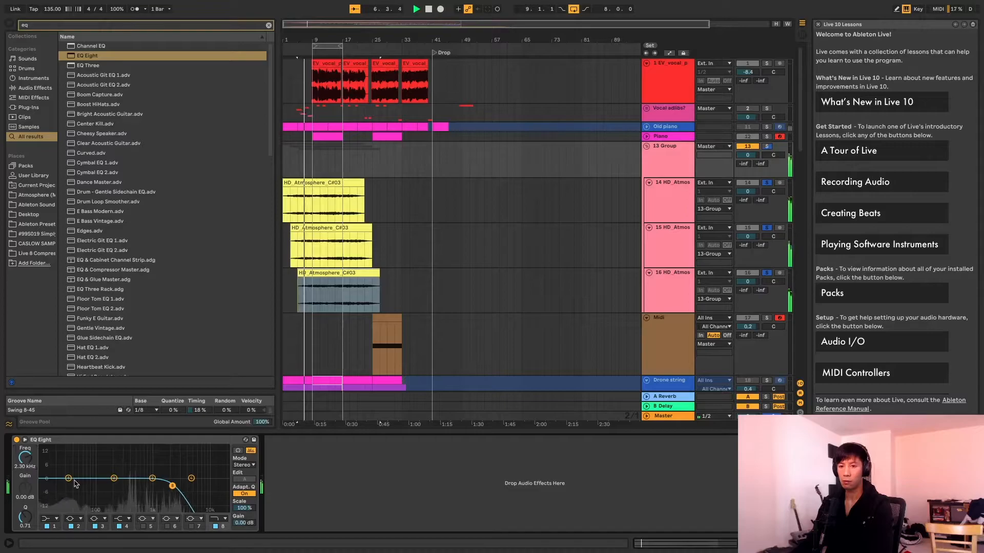
# Change EQ Eight band 1 to a low cut at 199 Hz and pull band 3 to a lower frequency with a slight gain cut.
pyautogui.click(50, 518)
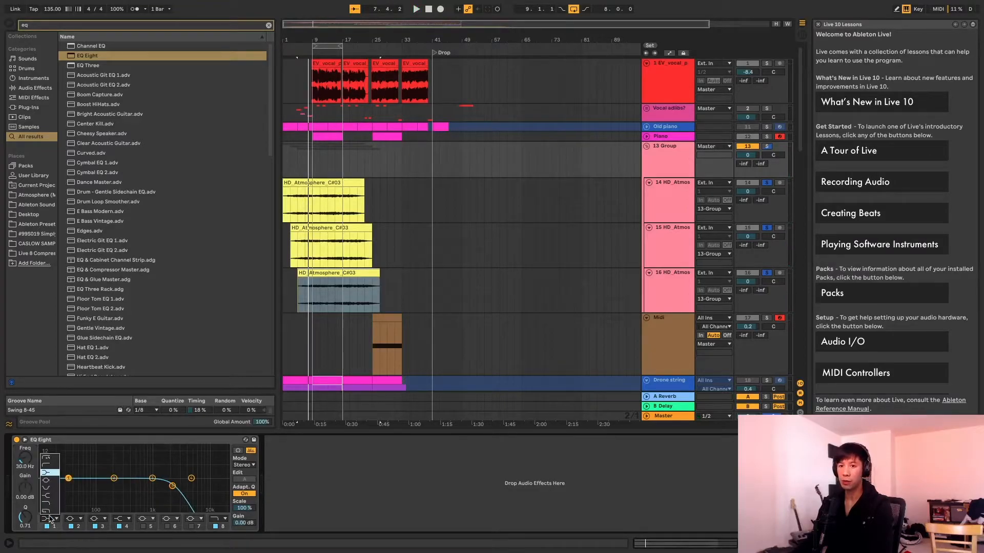
pyautogui.click(48, 465)
pyautogui.moveTo(22, 461); pyautogui.dragTo(22, 443)
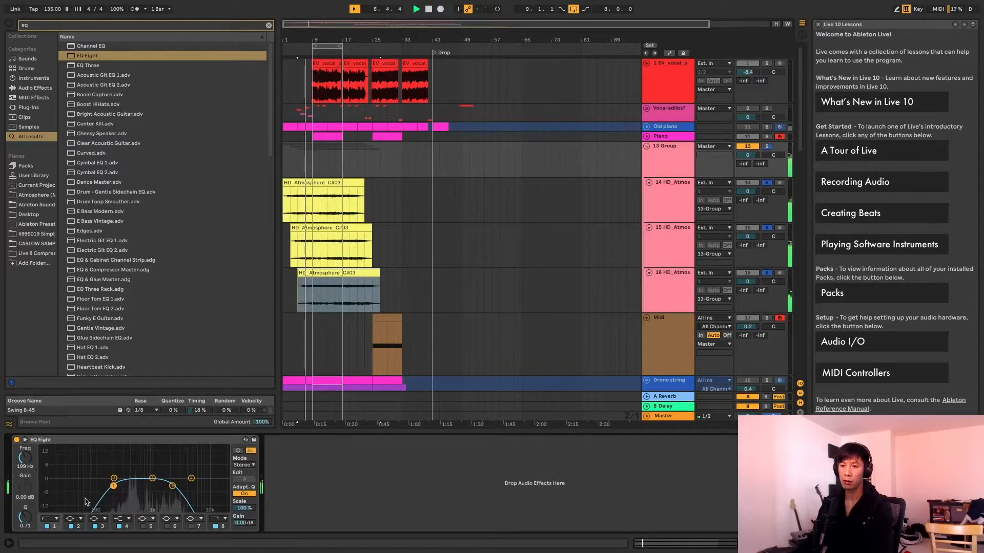
pyautogui.click(152, 478)
pyautogui.moveTo(152, 478); pyautogui.dragTo(130, 485)
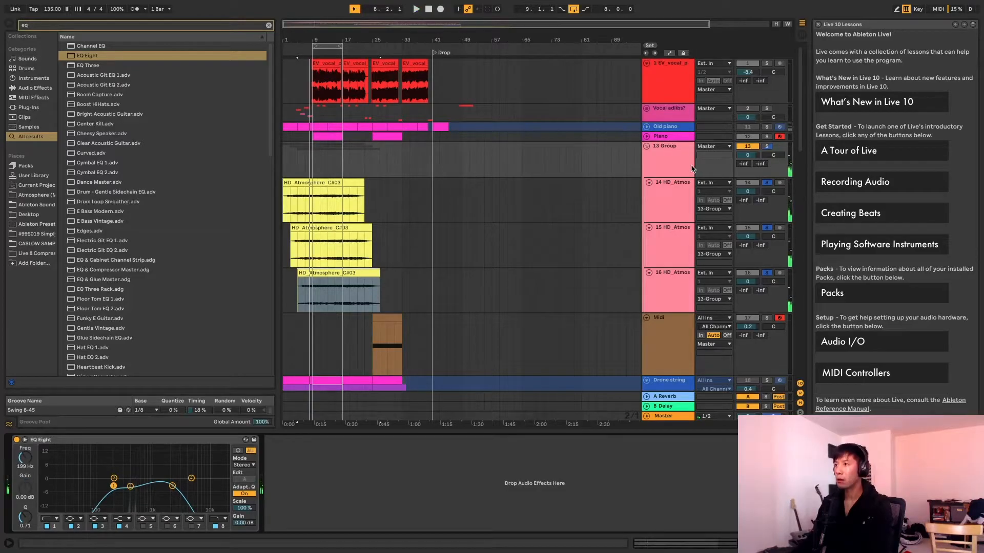
# Search for "val", add ValhallaShimmer to the atmosphere group and open its controls during playback.
pyautogui.click(657, 161)
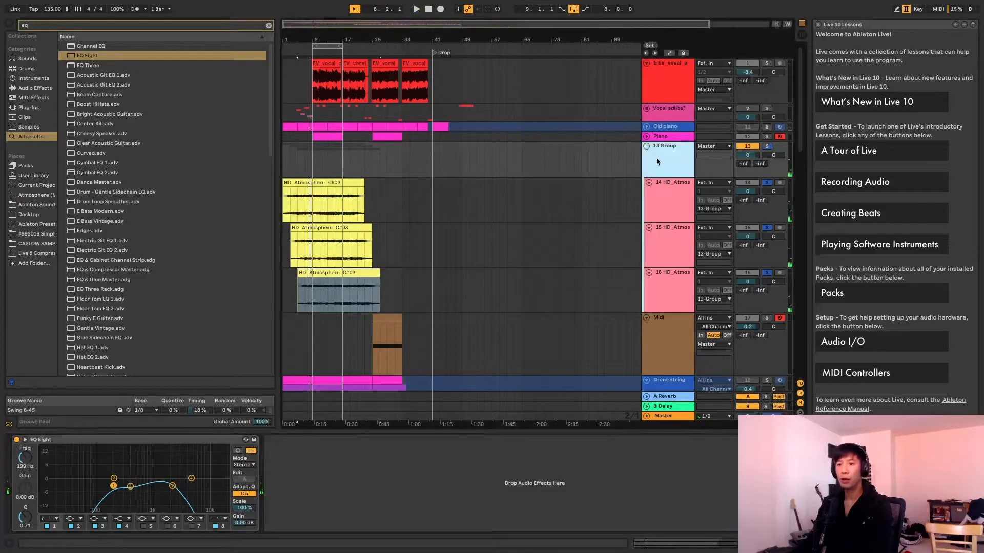
pyautogui.click(39, 24)
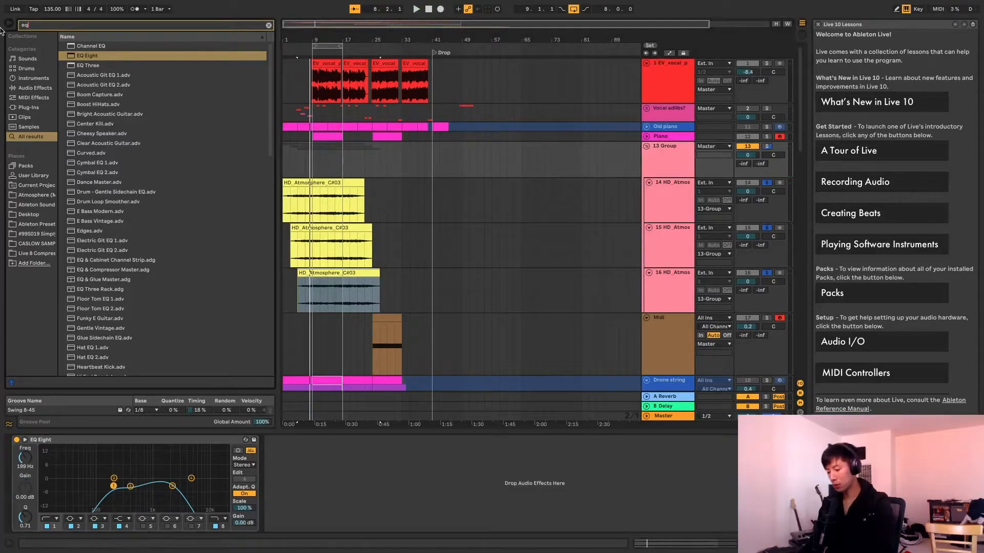
pyautogui.write('val')
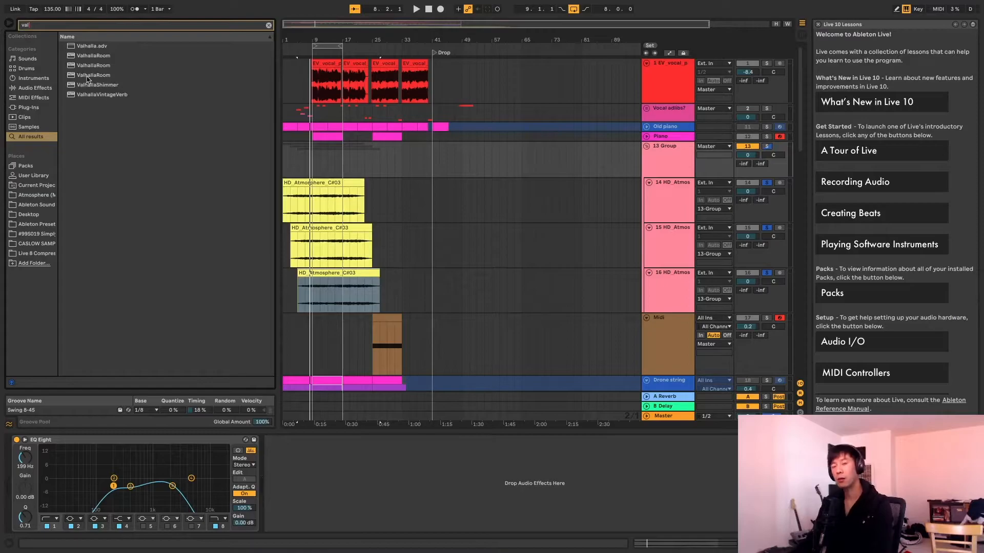
pyautogui.click(92, 85)
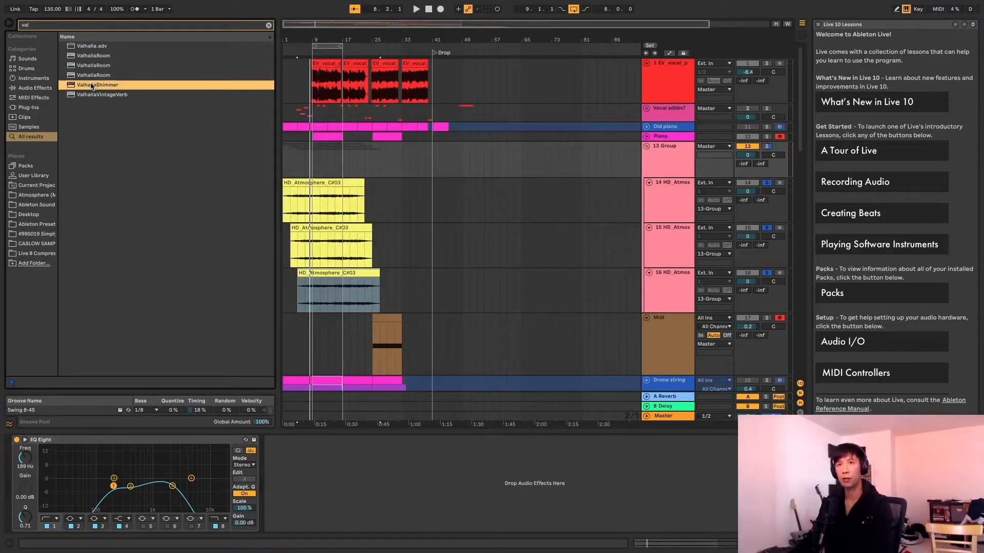
pyautogui.press('space')
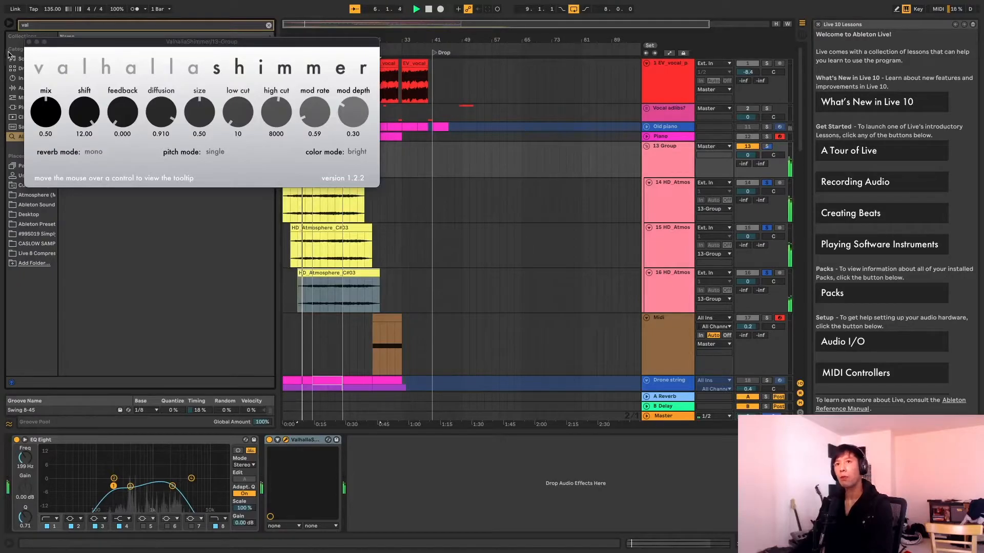
pyautogui.click(29, 41)
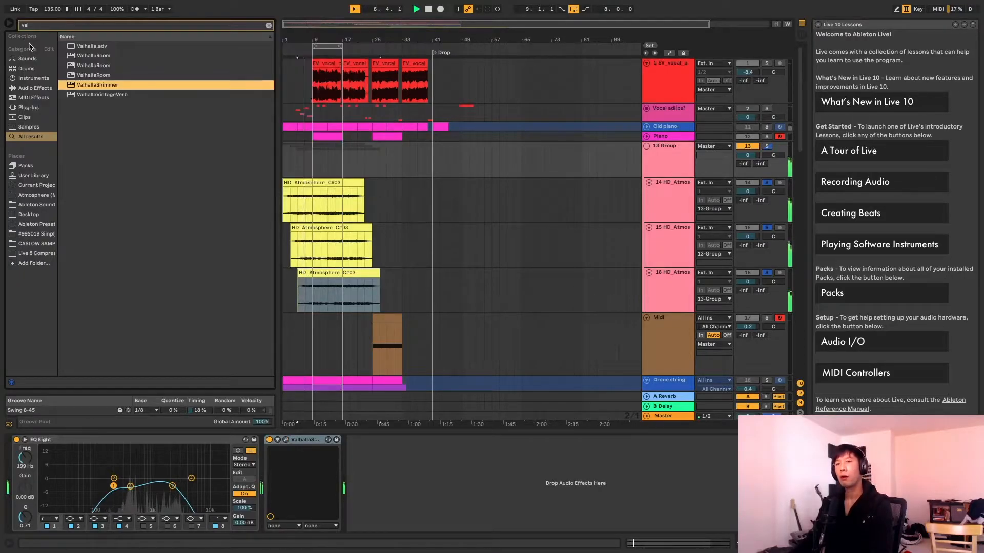
pyautogui.click(286, 440)
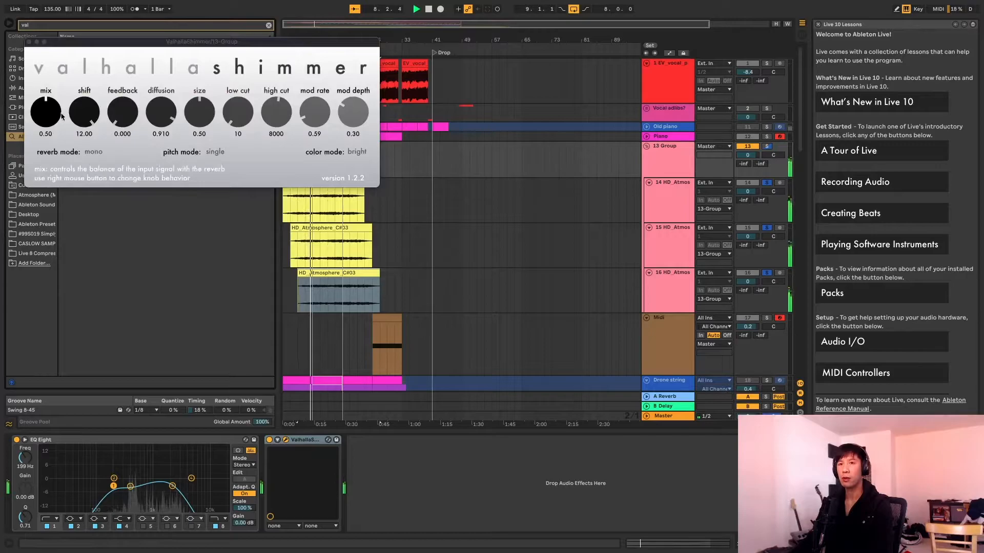
# Set the ValhallaShimmer mix to about 0.42, close its window and stop playback.
pyautogui.moveTo(52, 121); pyautogui.dragTo(53, 125)
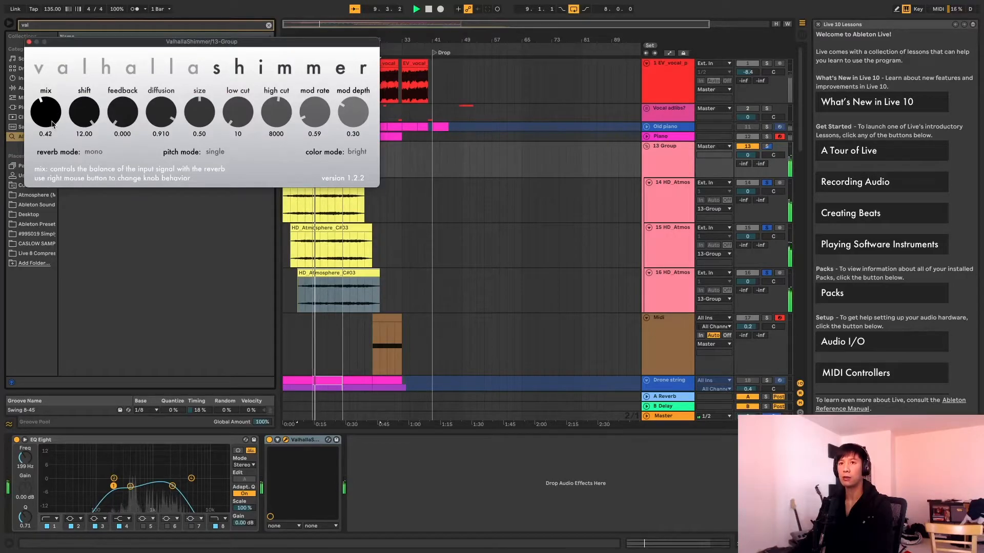
pyautogui.click(30, 42)
pyautogui.press('space')
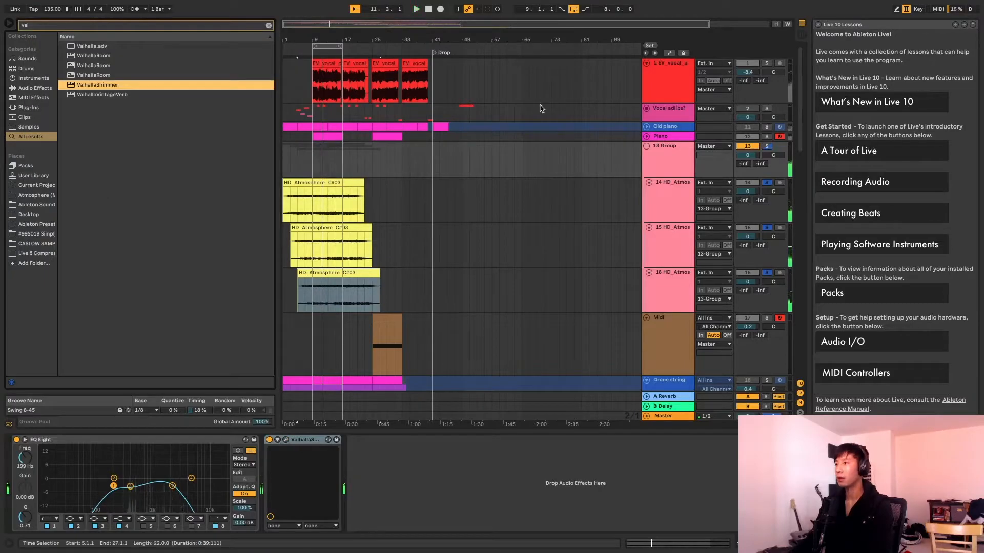
# Turn off solo on the atmosphere group so that all tracks are audible.
pyautogui.click(781, 36)
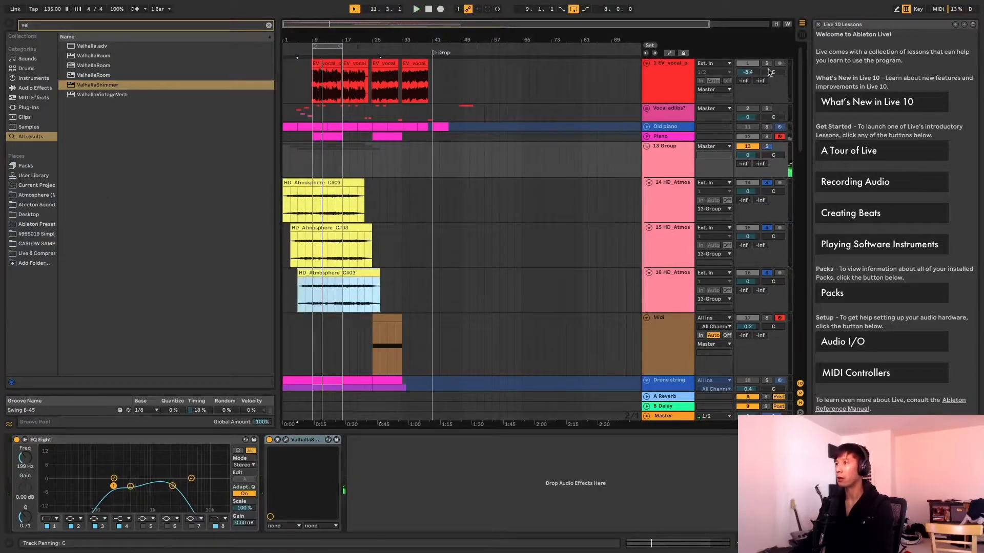
pyautogui.click(766, 63)
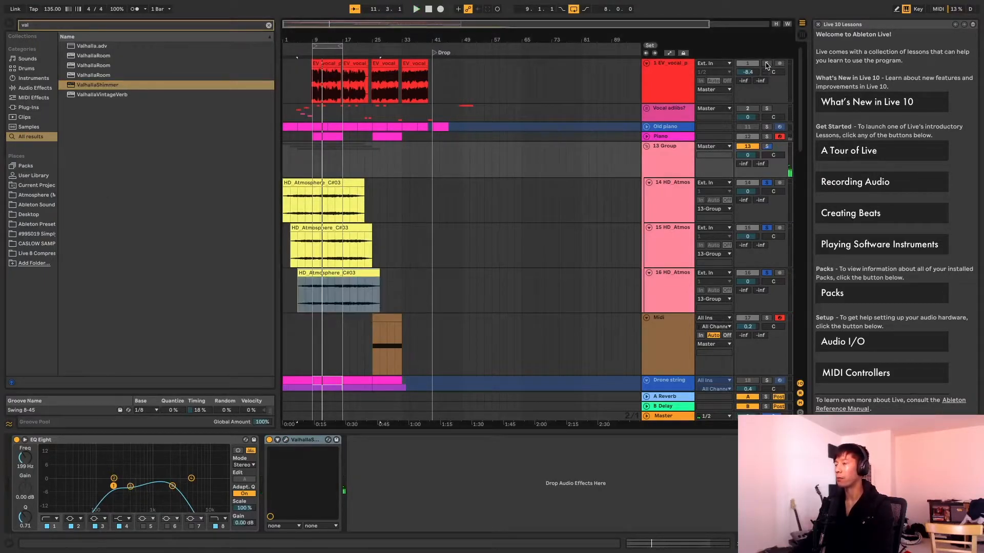
pyautogui.click(768, 136)
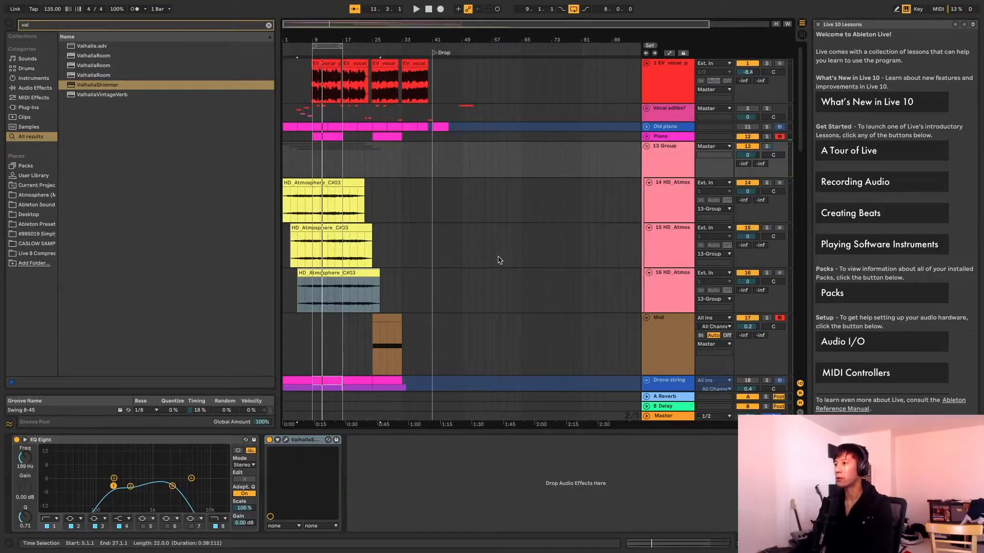
# Play the full arrangement and lower the atmosphere group's volume to -6.6 dB.
pyautogui.scroll(-2, 450, 236)
pyautogui.press('space')
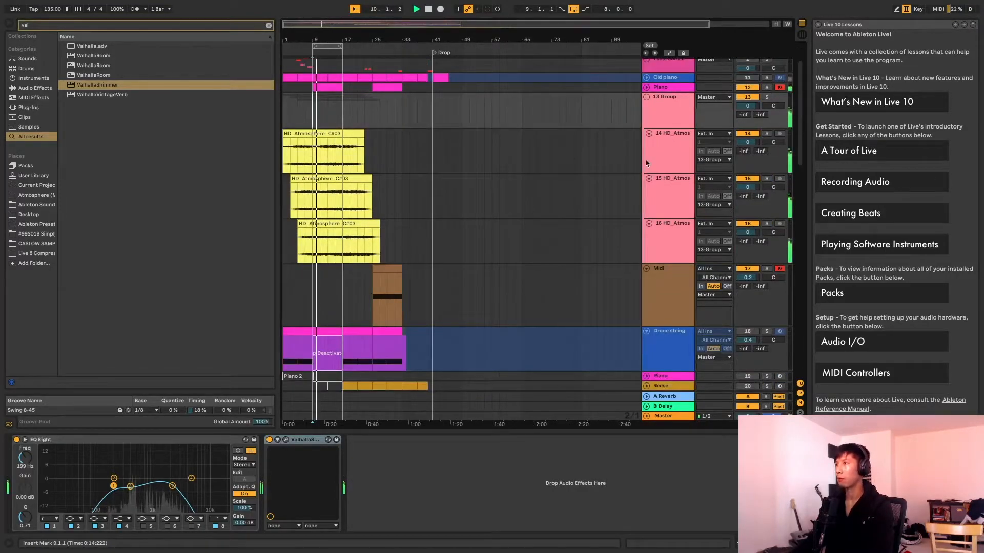
pyautogui.moveTo(747, 106); pyautogui.dragTo(747, 112)
pyautogui.moveTo(750, 106); pyautogui.dragTo(749, 117)
pyautogui.scroll(1, 423, 167)
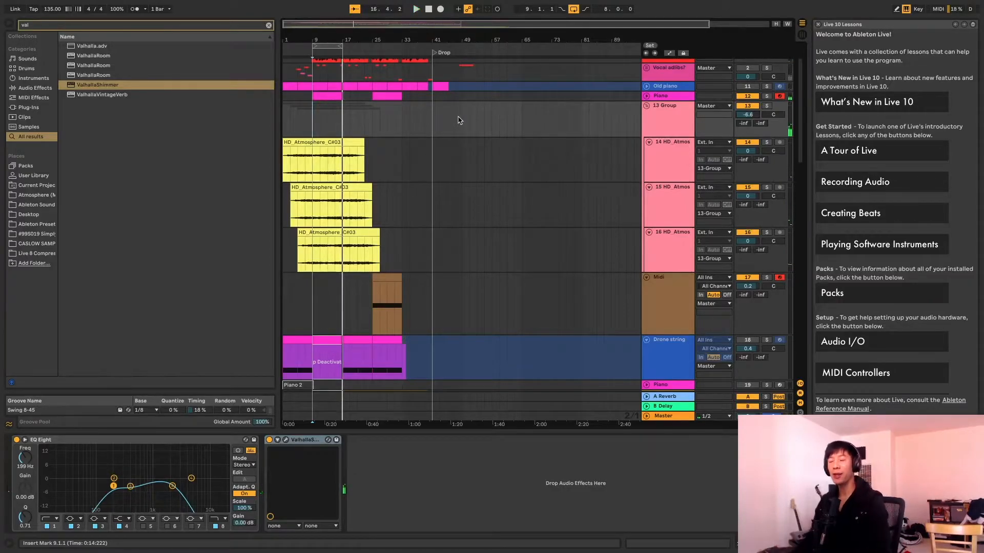
# Save the project and fold the atmosphere group.
pyautogui.scroll(-4, 451, 169)
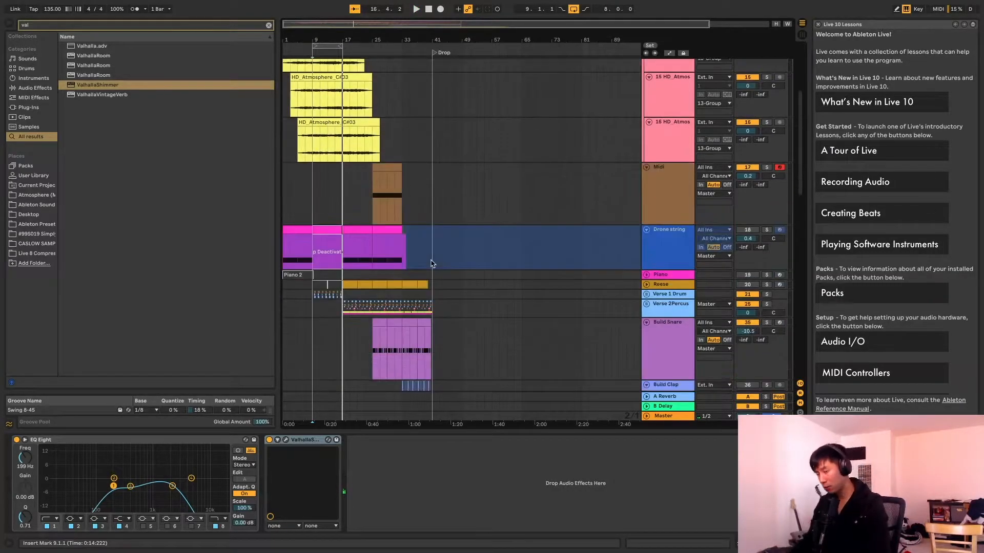
pyautogui.scroll(5, 431, 262)
pyautogui.scroll(2, 431, 252)
pyautogui.hotkey('ctrl', 's')
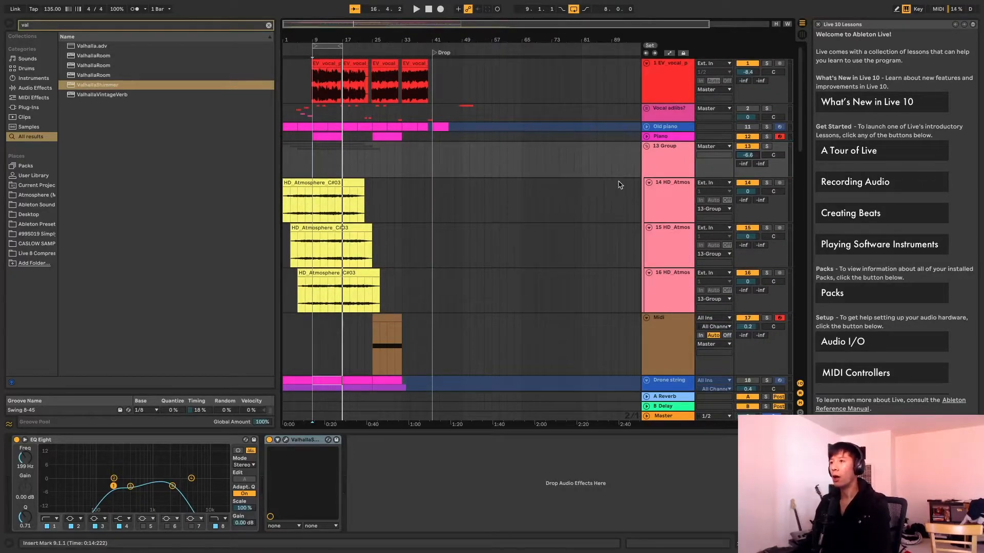
pyautogui.click(646, 147)
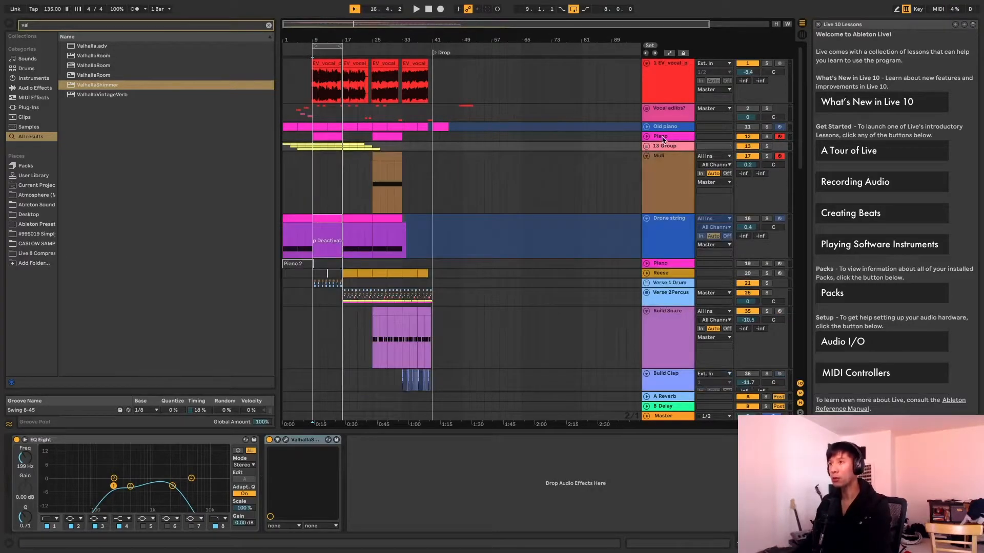
# Insert a MIDI track above the atmosphere group, search for "lab", load the LABS instrument on it and close its window.
pyautogui.hotkey('ctrl', 'shift', 't')
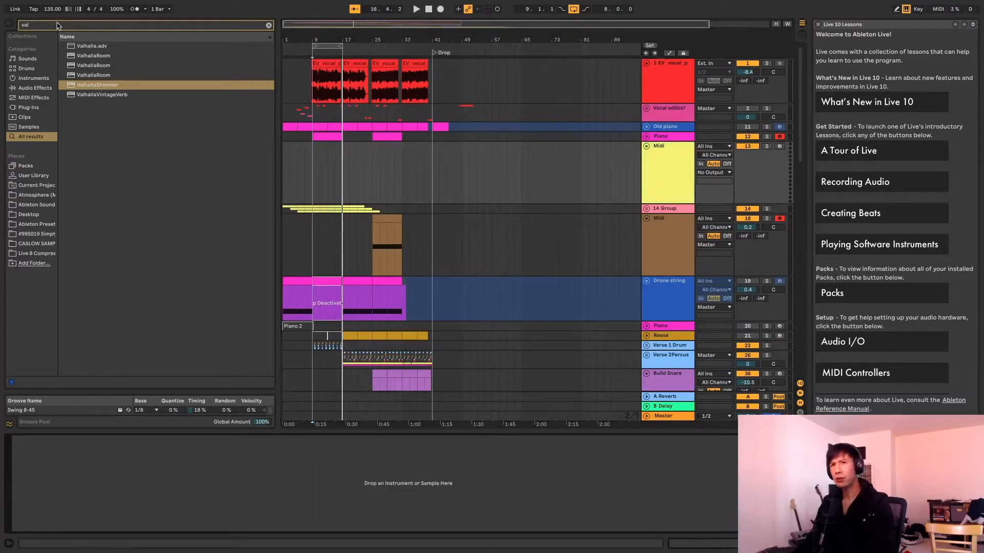
pyautogui.press('BackSpace')
pyautogui.press('BackSpace')
pyautogui.press('BackSpace')
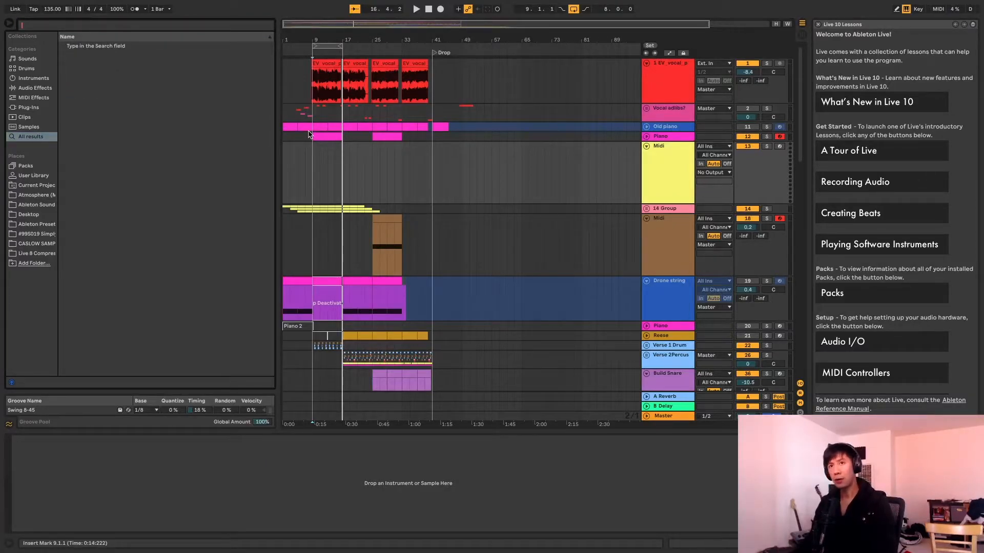
pyautogui.write('lab')
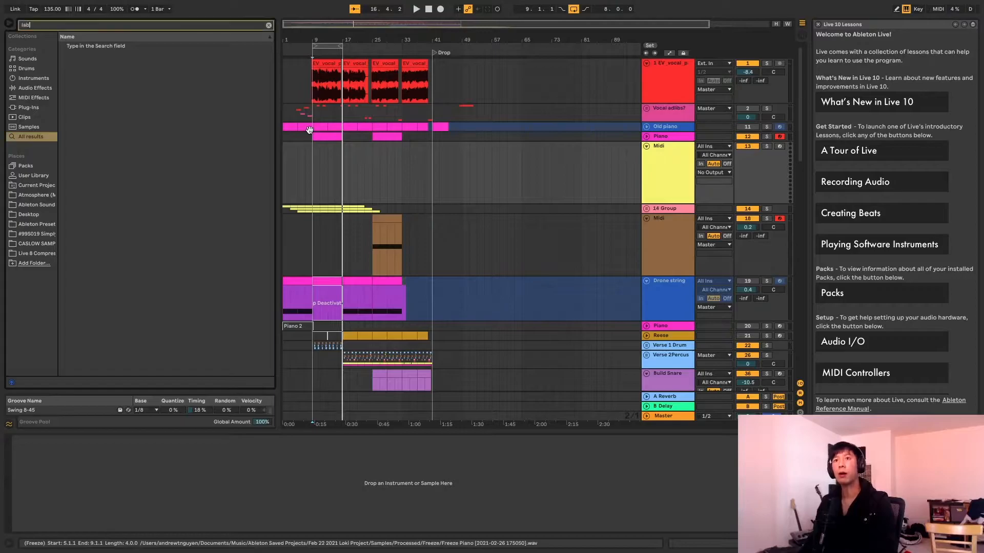
pyautogui.click(142, 97)
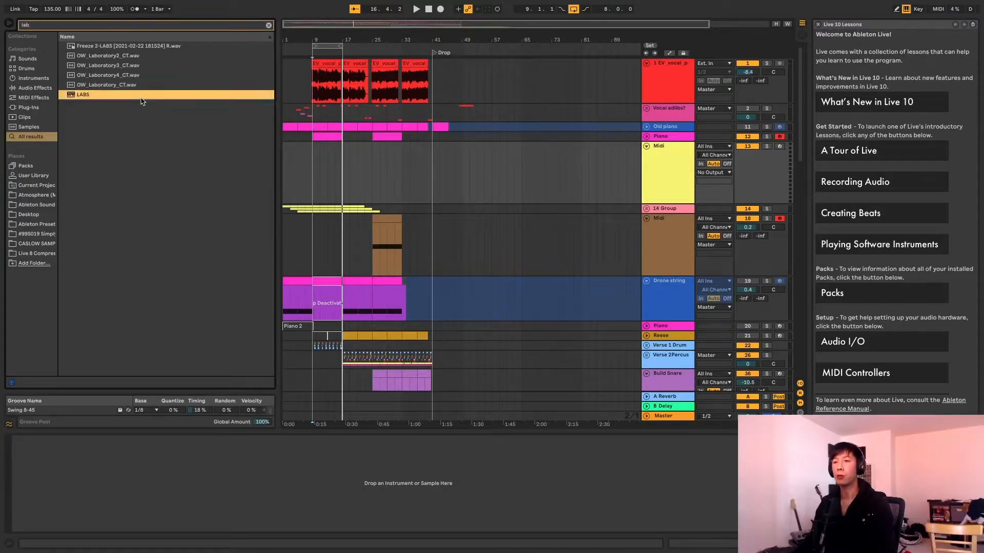
pyautogui.doubleClick(142, 97)
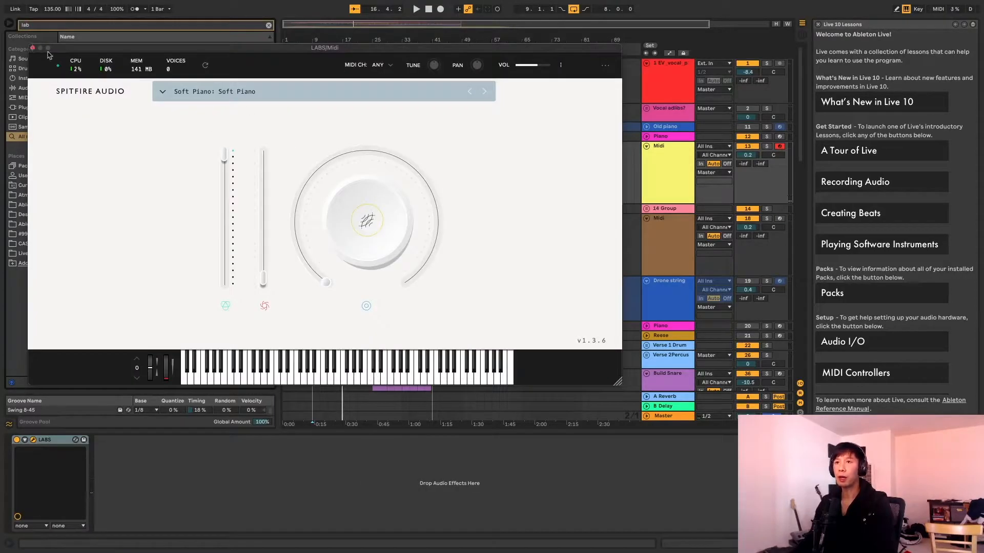
pyautogui.click(33, 49)
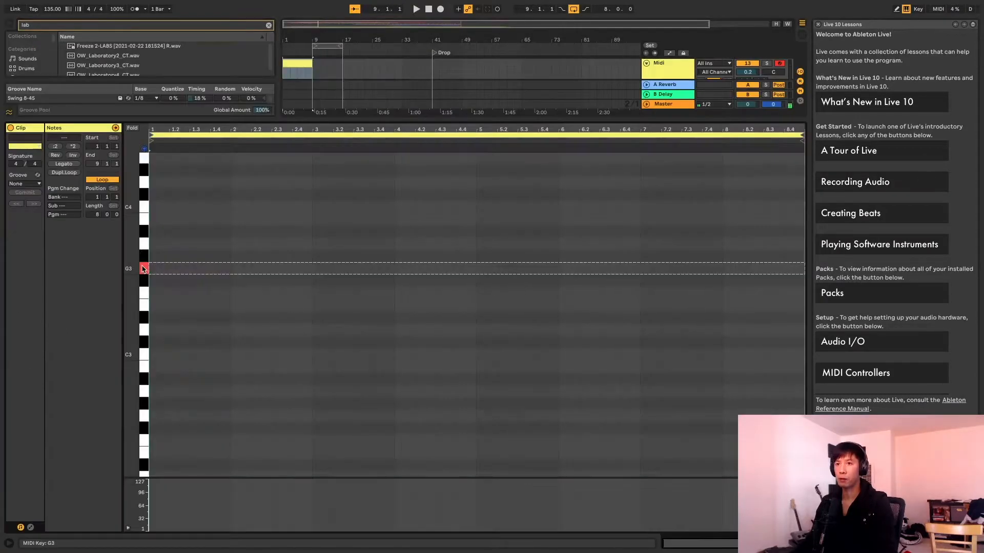
# Add a G3 note at the start of the MIDI clip, audition it and extend it to two bars.
pyautogui.doubleClick(153, 268)
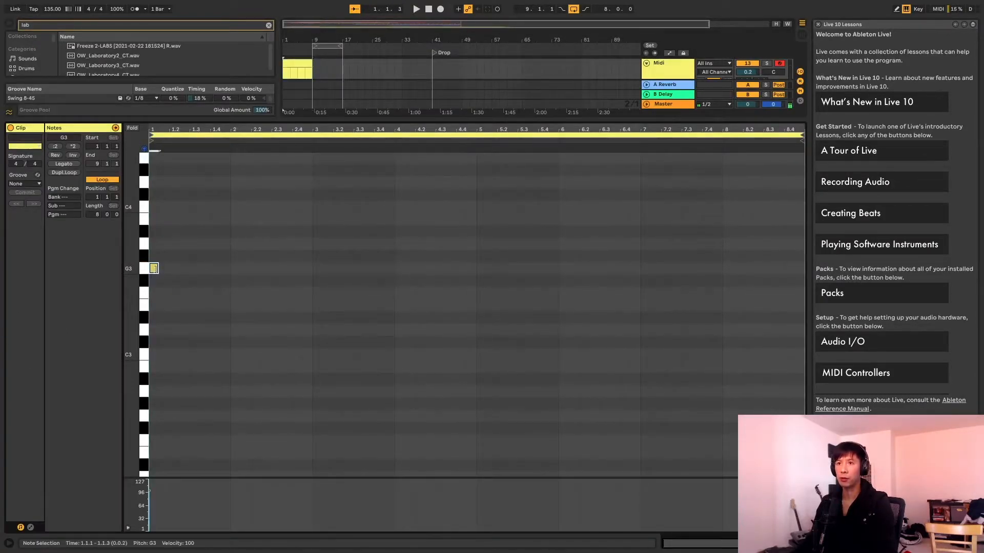
pyautogui.moveTo(157, 268); pyautogui.dragTo(230, 252)
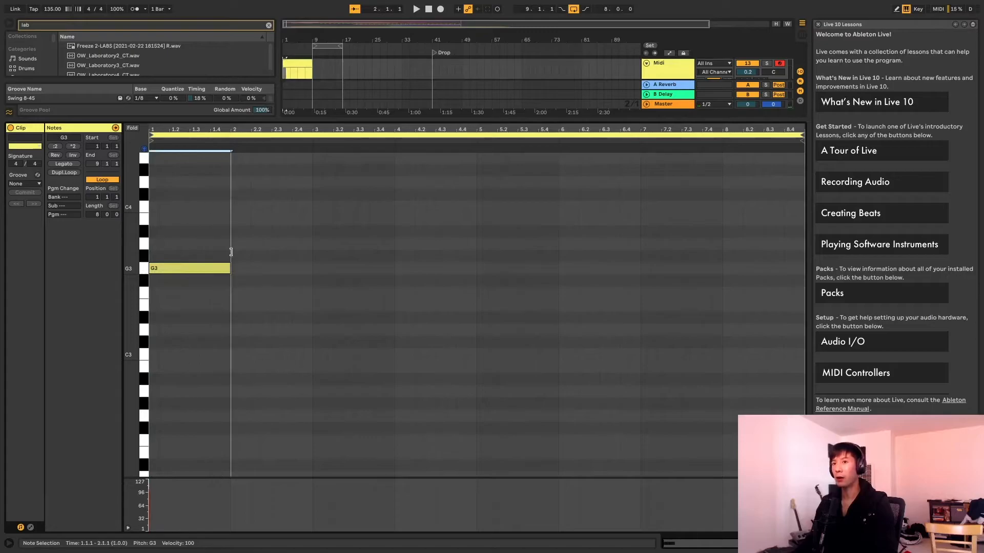
pyautogui.press('space')
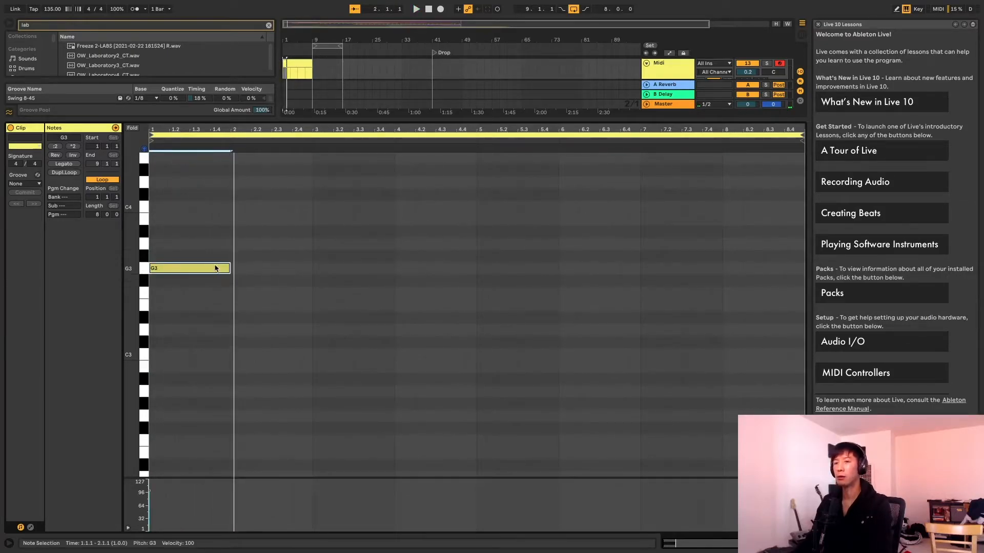
pyautogui.moveTo(223, 271); pyautogui.dragTo(312, 242)
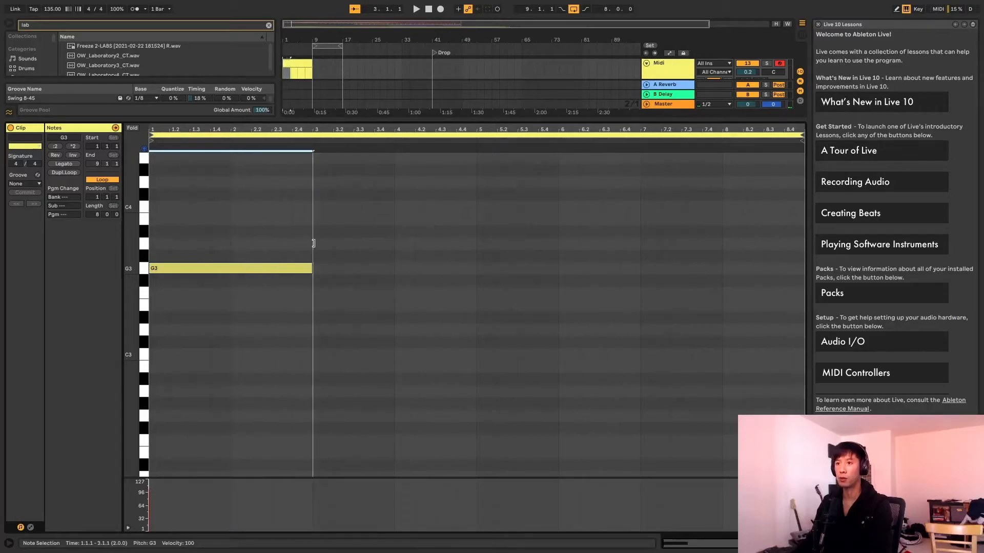
# Trim the yellow MIDI clip to two bars and try to freeze its track.
pyautogui.moveTo(463, 117); pyautogui.dragTo(466, 353)
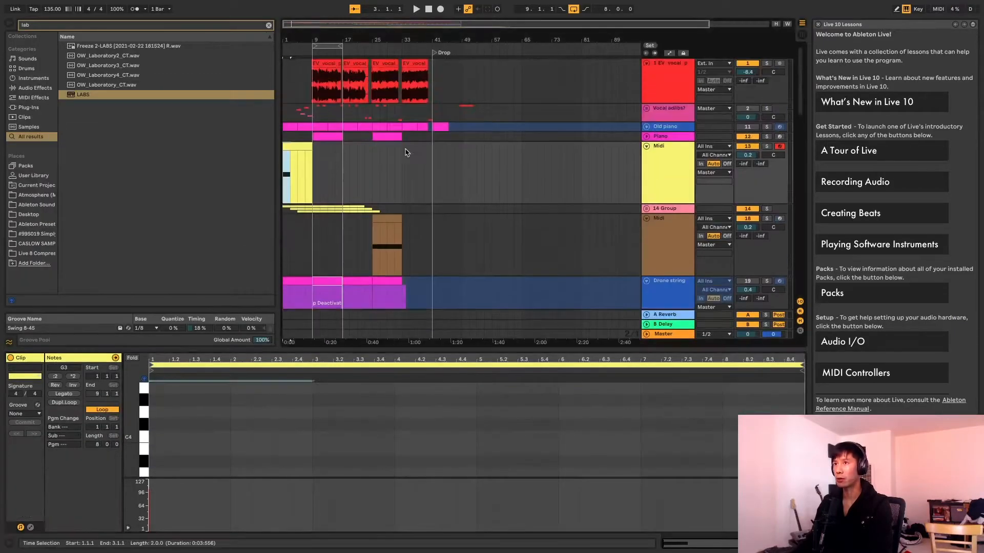
pyautogui.moveTo(313, 149); pyautogui.dragTo(291, 151)
pyautogui.rightClick(666, 156)
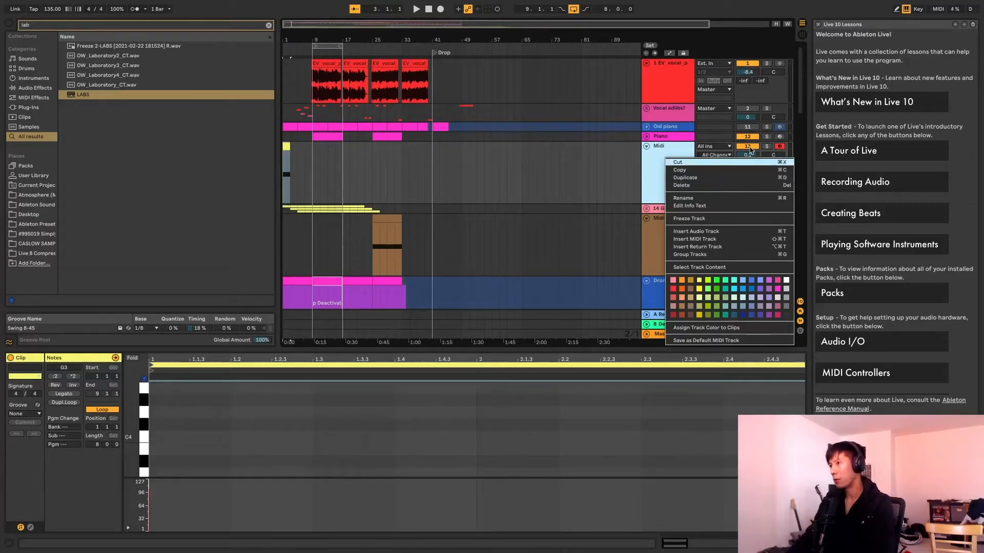
pyautogui.click(685, 218)
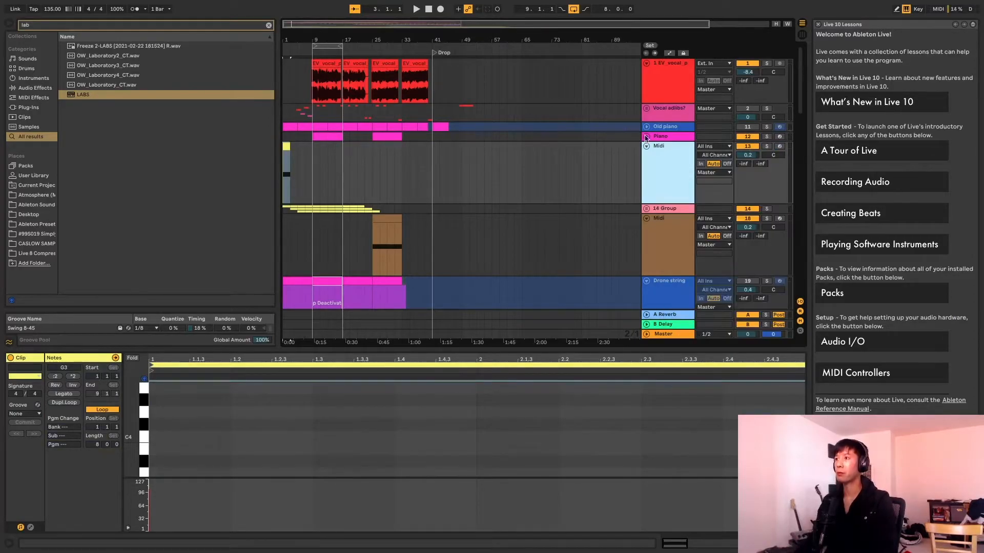
# Search for "val" and add ValhallaVintageVerb to the LABS track.
pyautogui.click(80, 28)
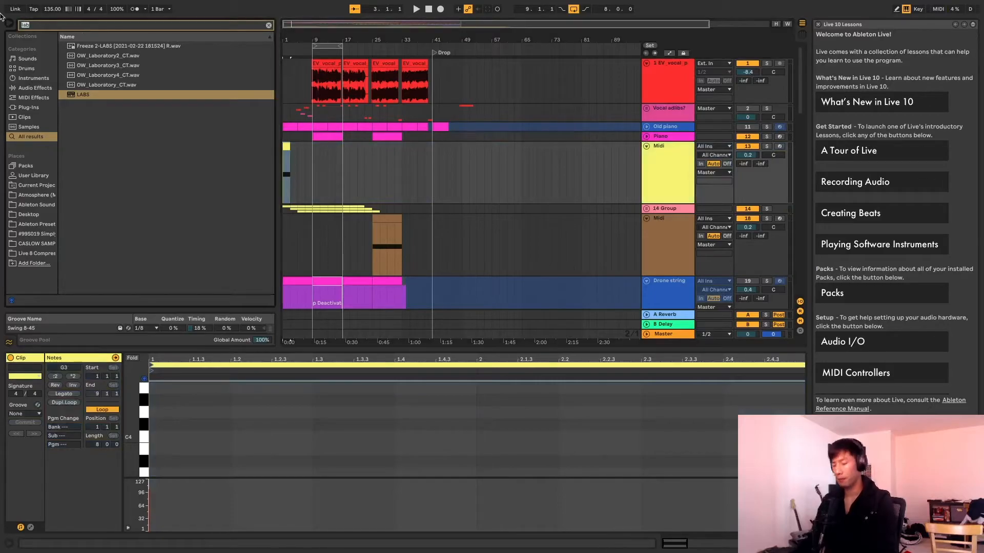
pyautogui.write('val')
pyautogui.doubleClick(121, 95)
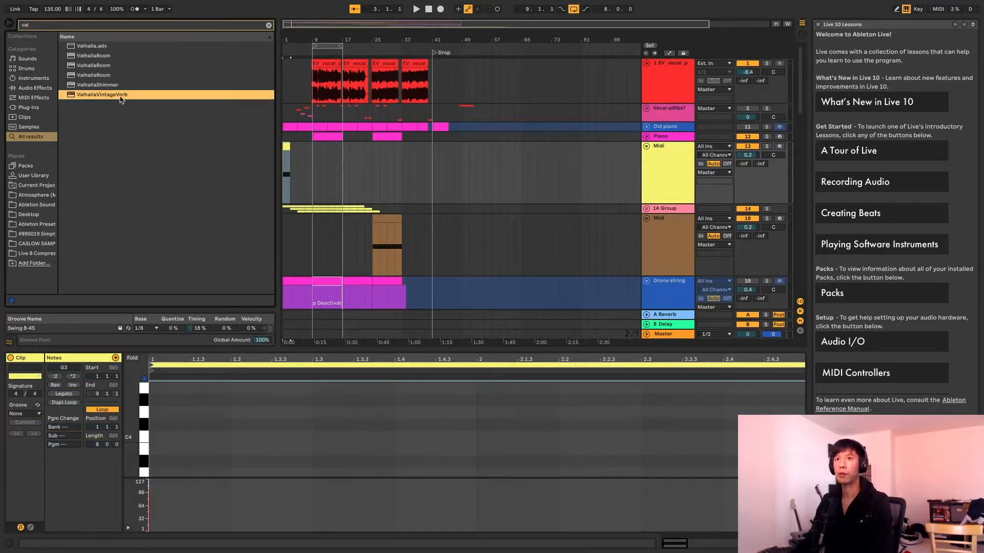
# Set ValhallaVintageVerb to 25.4% mix, 2.58 s decay and 260 Hz low cut, and close its window.
pyautogui.moveTo(76, 141); pyautogui.dragTo(77, 242)
pyautogui.moveTo(120, 157)
pyautogui.mouseDown()
pyautogui.moveTo(121, 188)
pyautogui.moveTo(121, 168)
pyautogui.mouseUp()
pyautogui.moveTo(64, 131); pyautogui.dragTo(64, 135)
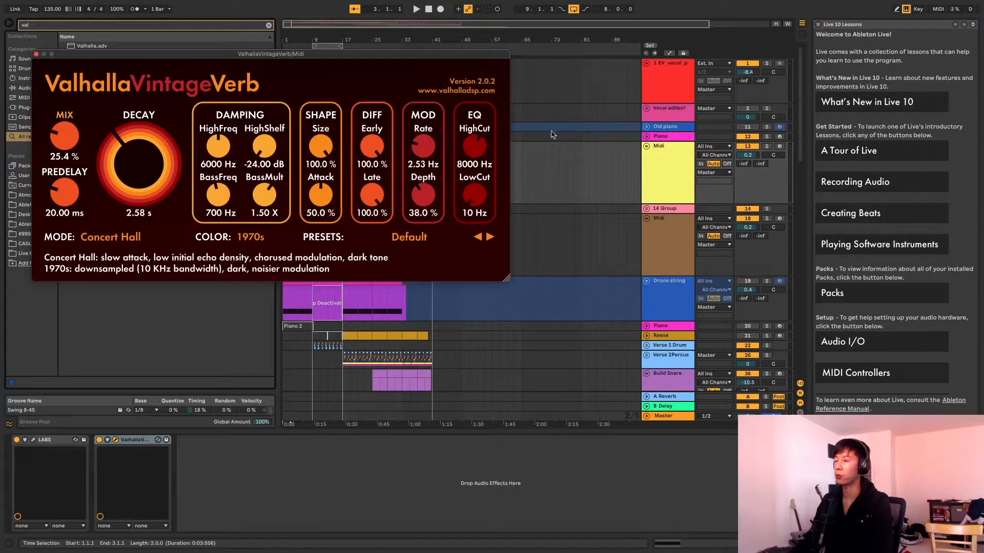
pyautogui.moveTo(475, 199); pyautogui.dragTo(475, 191)
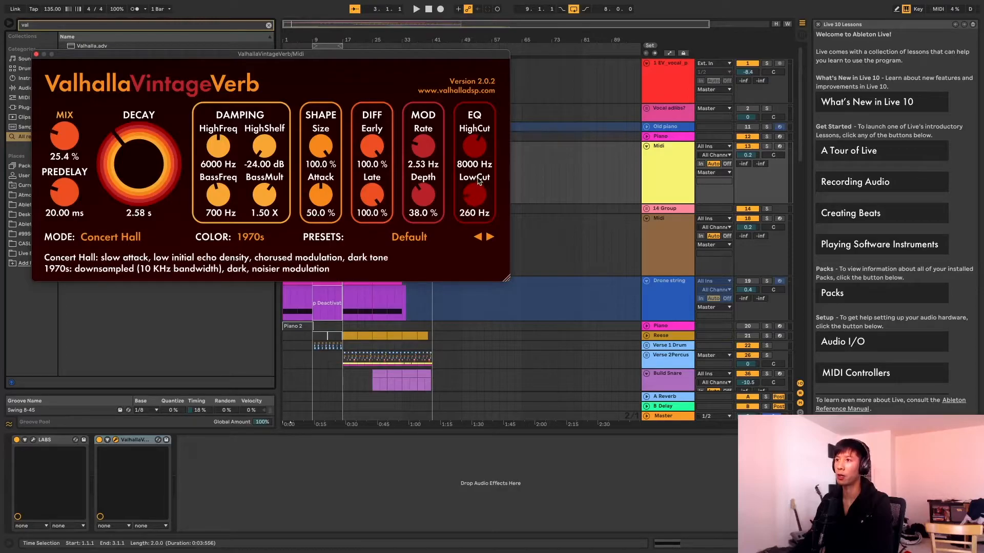
pyautogui.click(36, 53)
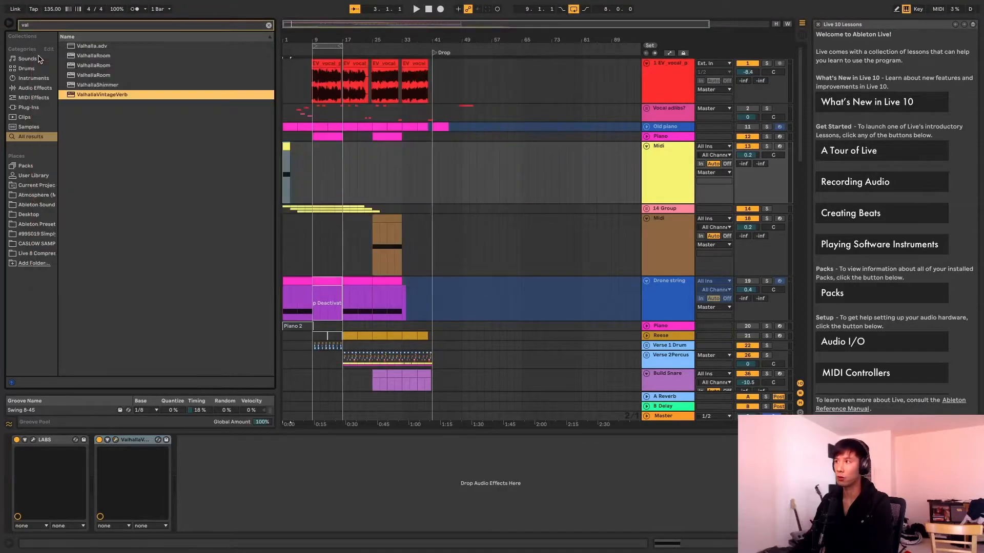
# Solo the LABS track and, during playback, adjust the reverb to 22.5% mix and 2.43 s decay.
pyautogui.click(767, 146)
pyautogui.press('space')
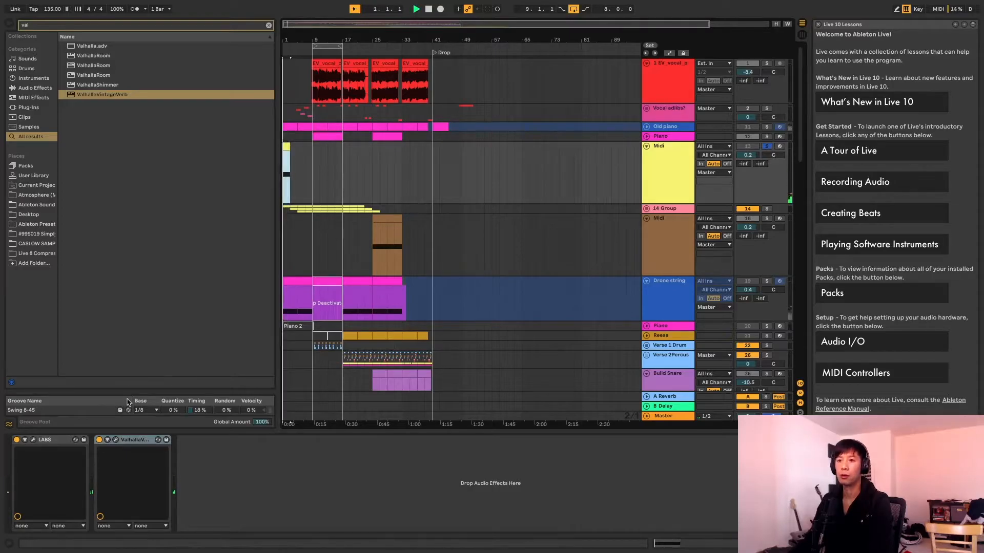
pyautogui.click(116, 439)
pyautogui.moveTo(74, 139); pyautogui.dragTo(127, 163)
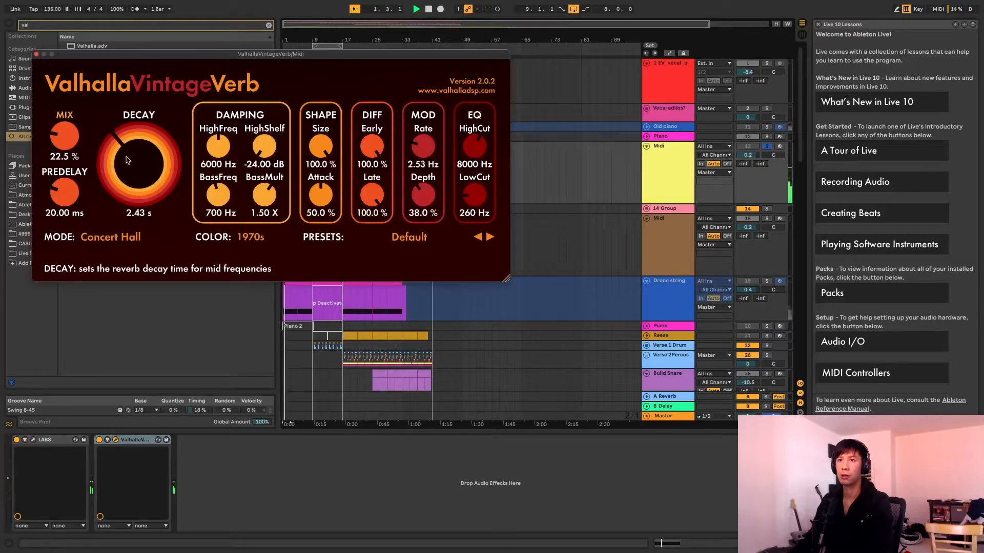
pyautogui.click(36, 54)
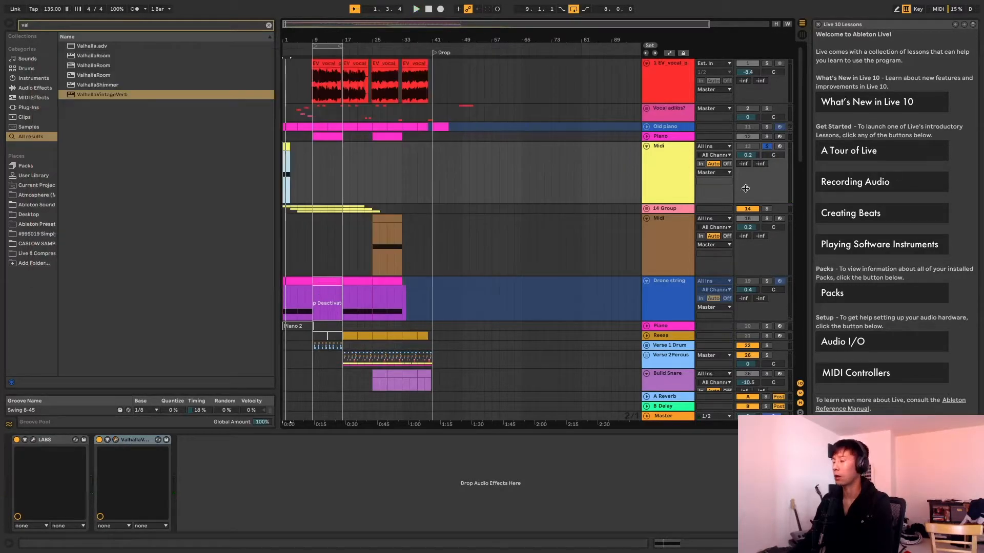
# Freeze and flatten the LABS track into audio, and play back the rendered clip soloed.
pyautogui.rightClick(683, 172)
pyautogui.click(698, 234)
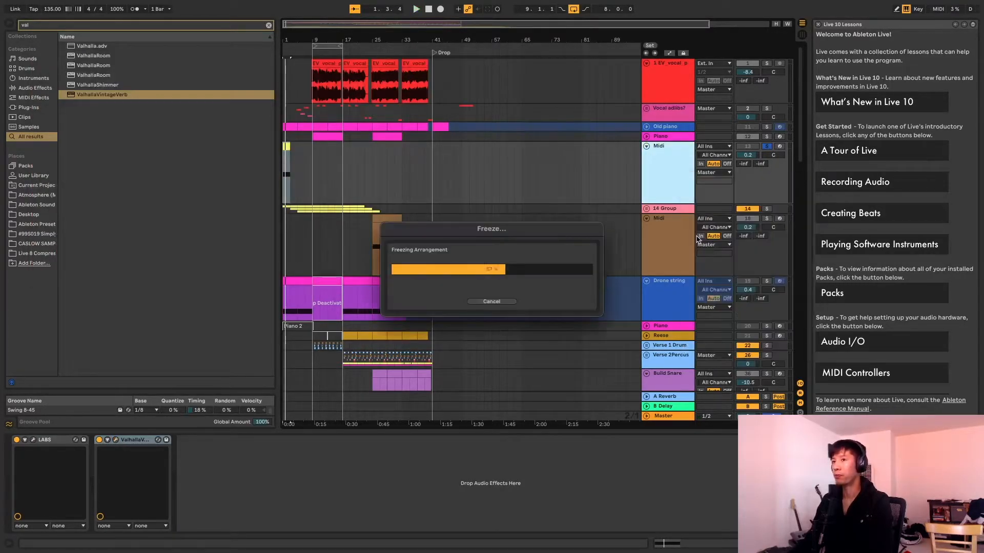
pyautogui.rightClick(679, 187)
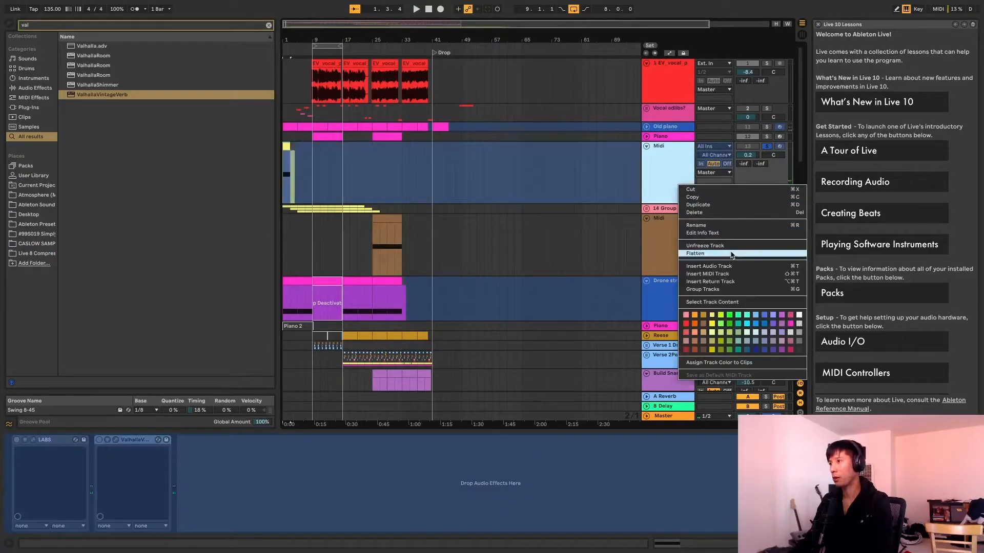
pyautogui.click(695, 253)
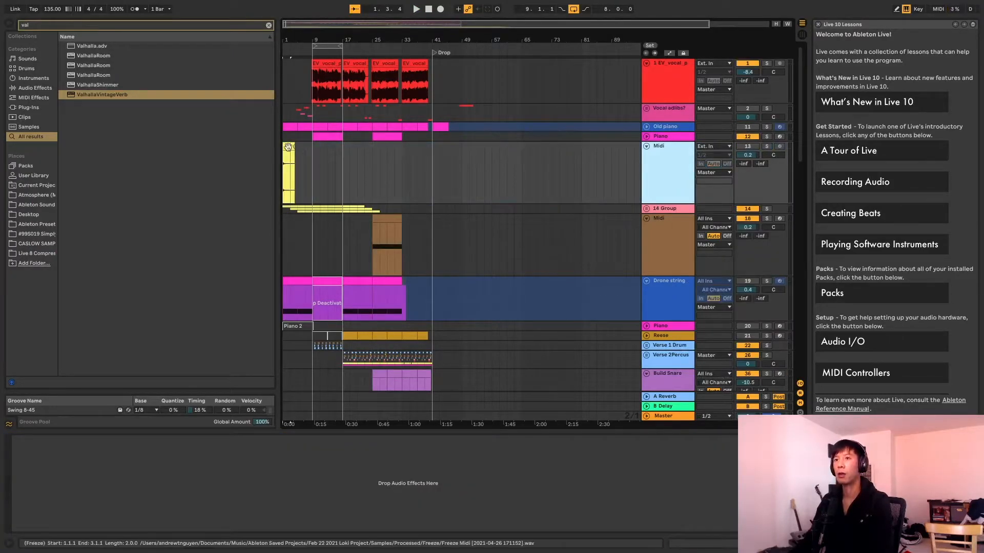
pyautogui.press('space')
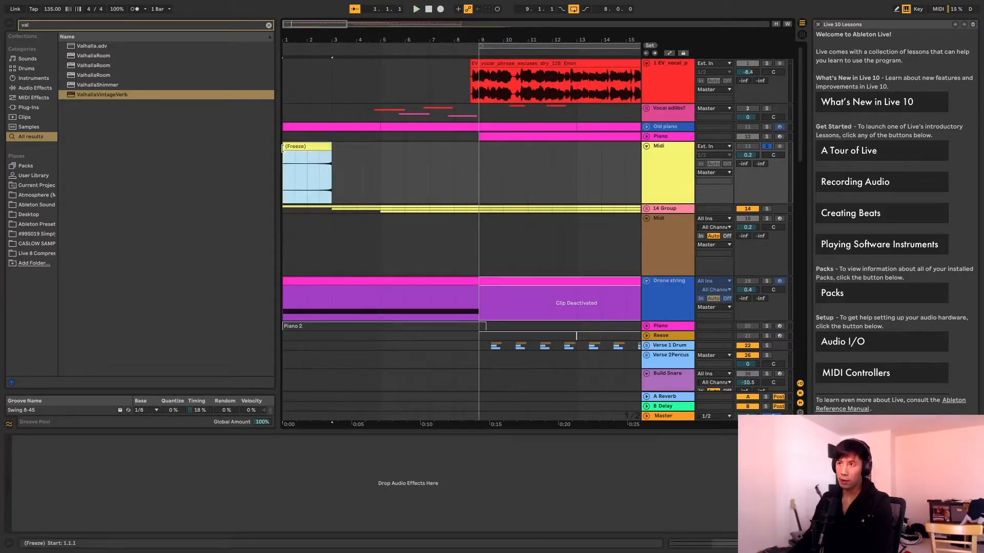
# Shorten the rendered clip to a half bar, from 1.1.1 to 1.3.1, and play it back.
pyautogui.moveTo(284, 146)
pyautogui.mouseDown()
pyautogui.moveTo(323, 138)
pyautogui.moveTo(286, 157)
pyautogui.mouseUp()
pyautogui.press('+')
pyautogui.press('+')
pyautogui.press('space')
pyautogui.press('space')
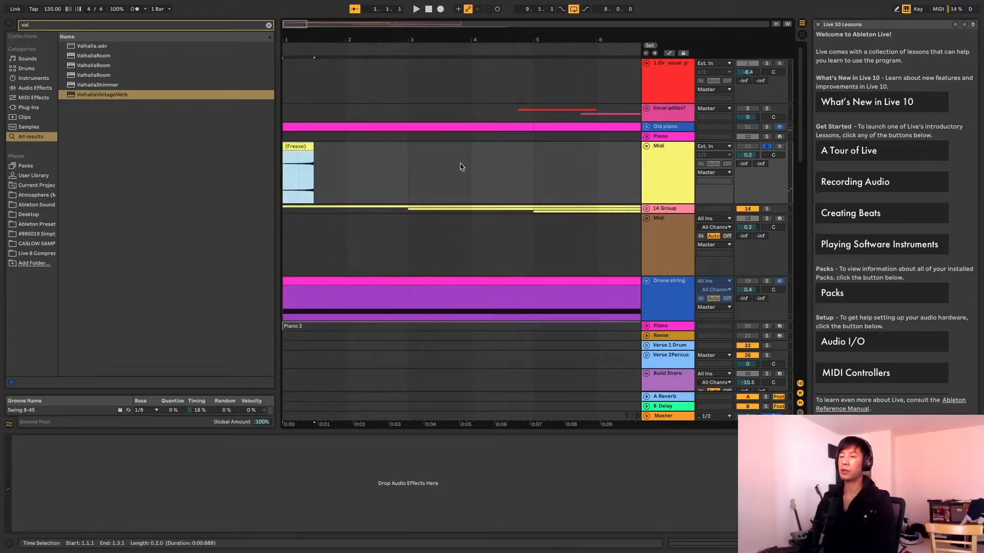
# Duplicate the half-bar clip five times in a row, up to bar 4.
pyautogui.hotkey('ctrl', 'd')
pyautogui.hotkey('ctrl', 'd')
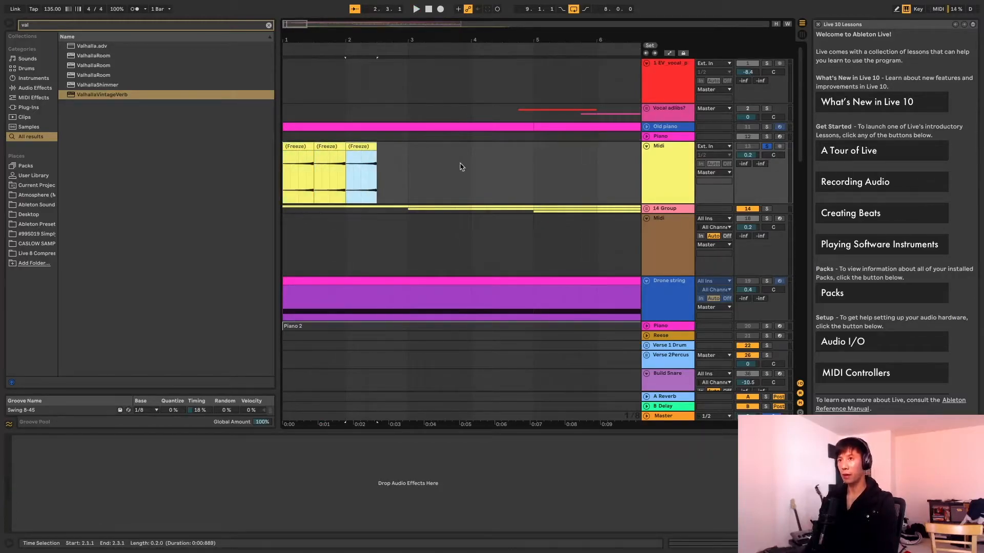
pyautogui.hotkey('ctrl', 'd')
pyautogui.hotkey('ctrl', 'd')
pyautogui.hotkey('ctrl', 'd')
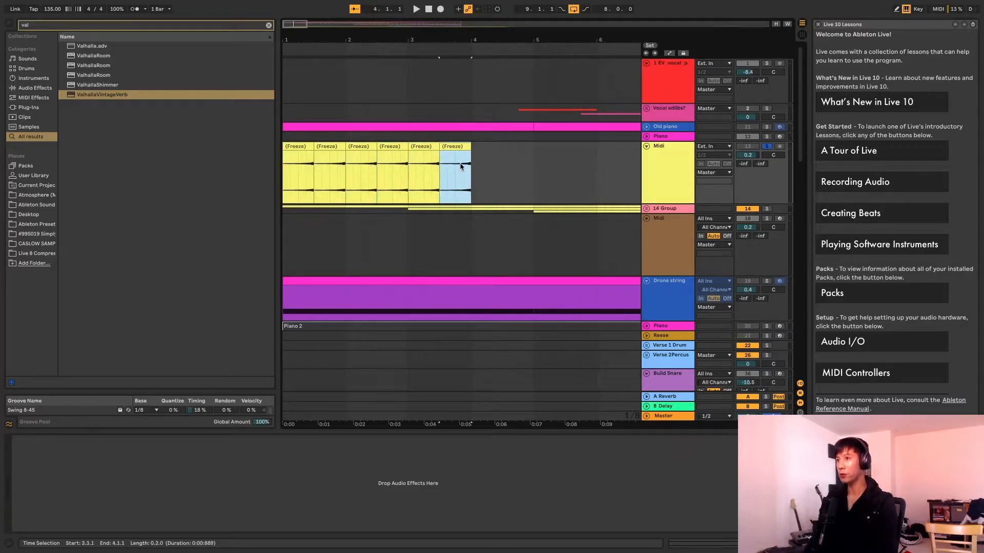
# Try trimming the first half-bar clip to one beat, placing it at bar 1, duplicating it nine times and playing the faster repeats.
pyautogui.click(296, 148)
pyautogui.press('space')
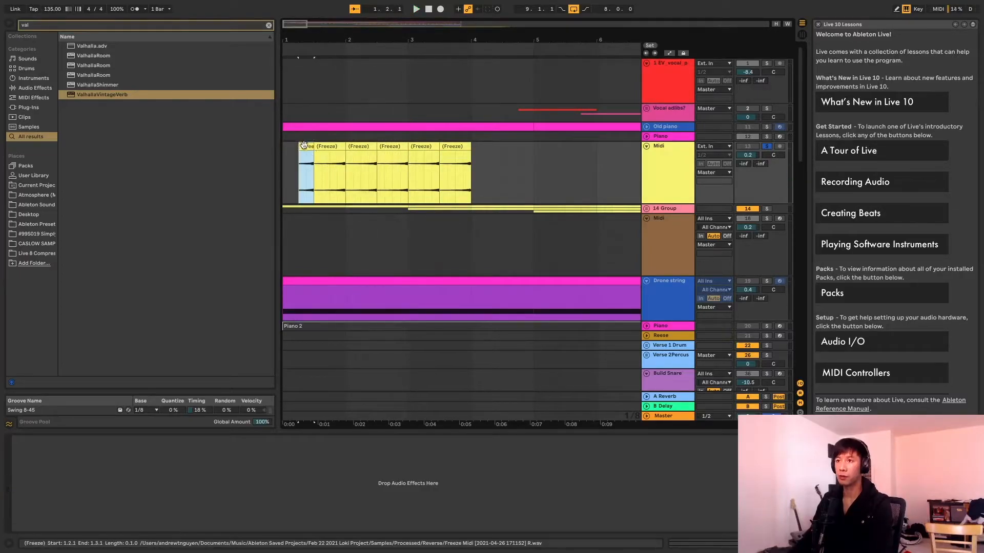
pyautogui.moveTo(304, 147); pyautogui.dragTo(263, 131)
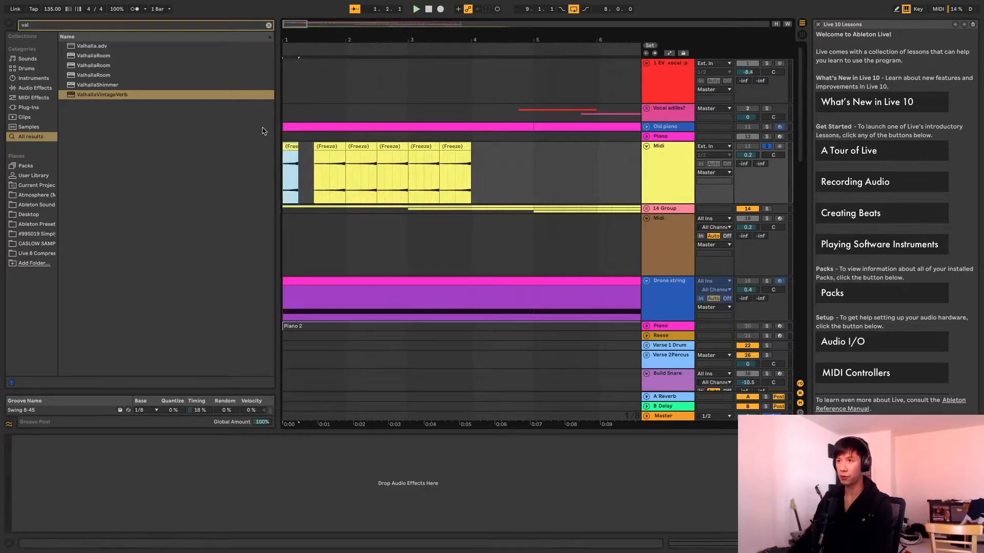
pyautogui.hotkey('ctrl', 'd')
pyautogui.hotkey('ctrl', 'd')
pyautogui.hotkey('ctrl', 'd')
pyautogui.hotkey('ctrl', 'd')
pyautogui.hotkey('ctrl', 'd')
pyautogui.hotkey('ctrl', 'd')
pyautogui.hotkey('ctrl', 'd')
pyautogui.hotkey('ctrl', 'd')
pyautogui.hotkey('ctrl', 'd')
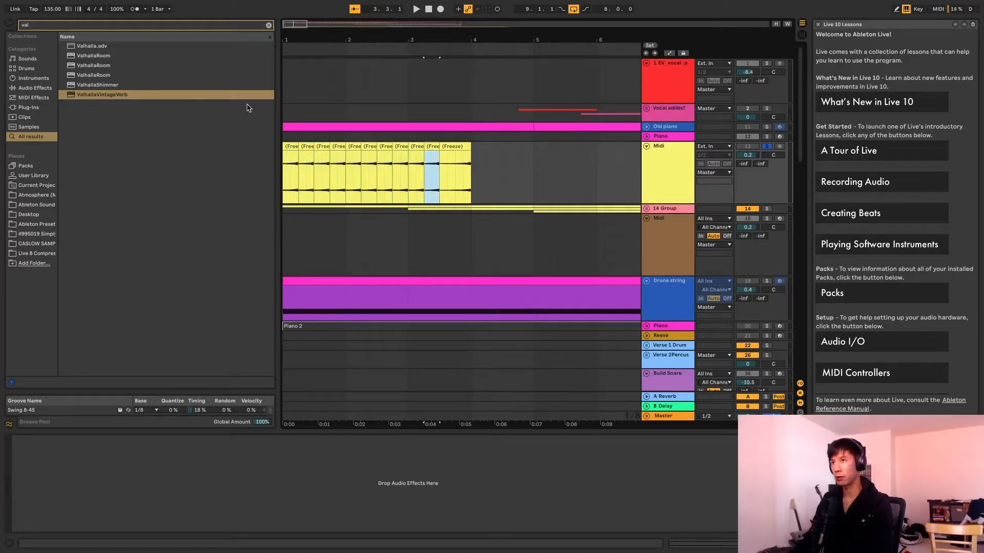
pyautogui.click(288, 146)
pyautogui.press('space')
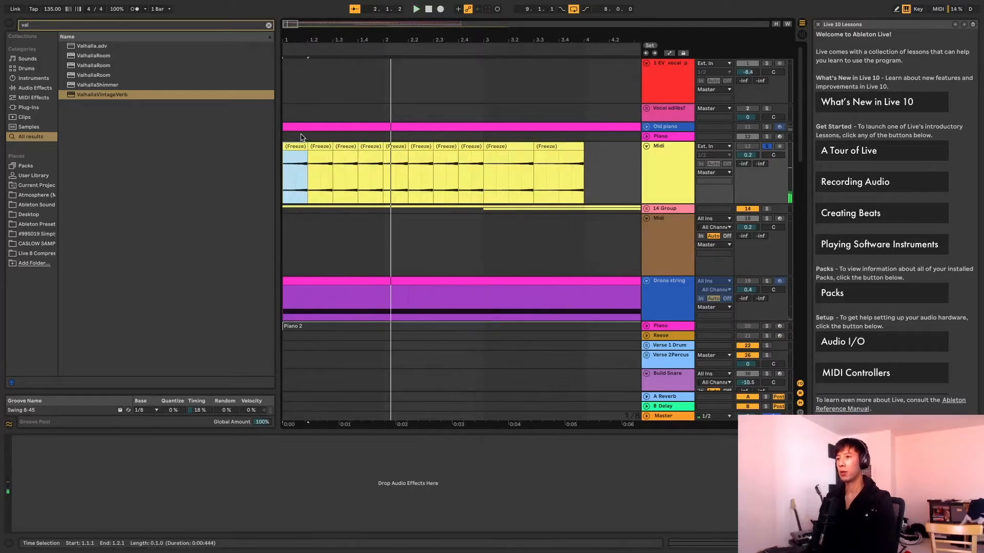
# Undo the one-beat duplicates and the trimming of the first clip.
pyautogui.hotkey('ctrl', 'z')
pyautogui.hotkey('ctrl', 'z')
pyautogui.hotkey('ctrl', 'z')
pyautogui.hotkey('ctrl', 'z')
pyautogui.hotkey('ctrl', 'z')
pyautogui.hotkey('ctrl', 'z')
pyautogui.hotkey('ctrl', 'z')
pyautogui.hotkey('ctrl', 'z')
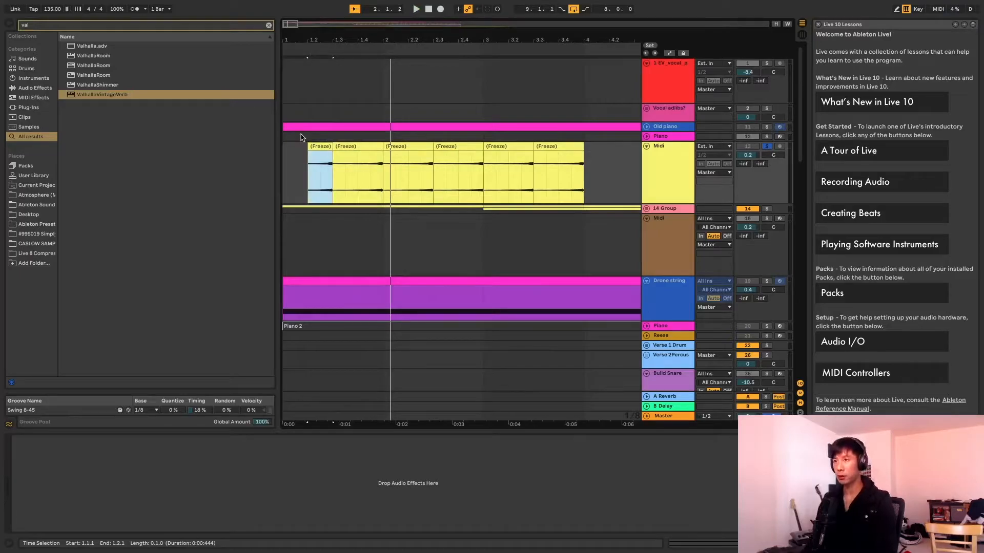
pyautogui.hotkey('ctrl', 'z')
# Place the row of half-bar clips at bar 9, extend it to bar 18 with copies, and play it unsoloed with the track.
pyautogui.scroll(-5, 301, 137)
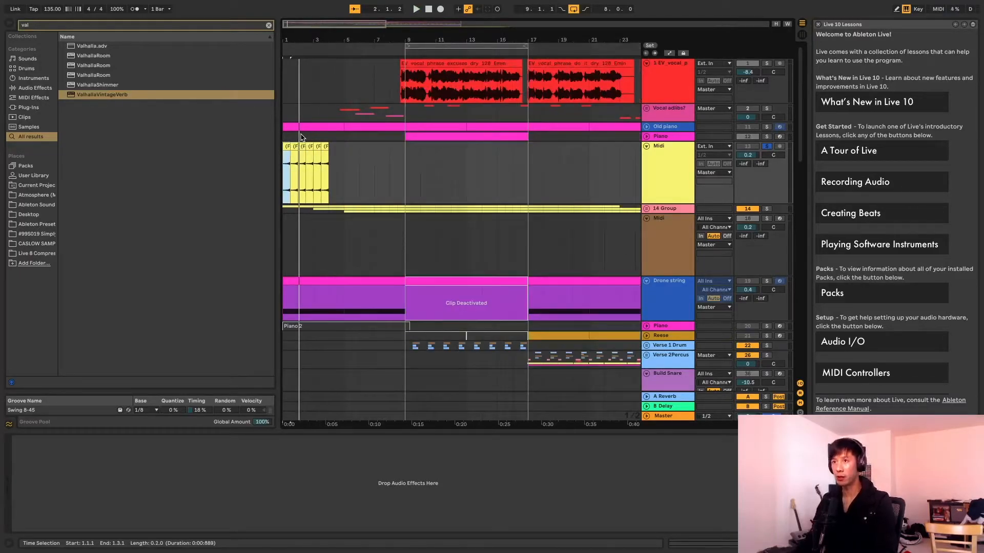
pyautogui.keyDown('shift'); pyautogui.click(362, 154); pyautogui.keyUp('shift')
pyautogui.click(407, 165)
pyautogui.press('space')
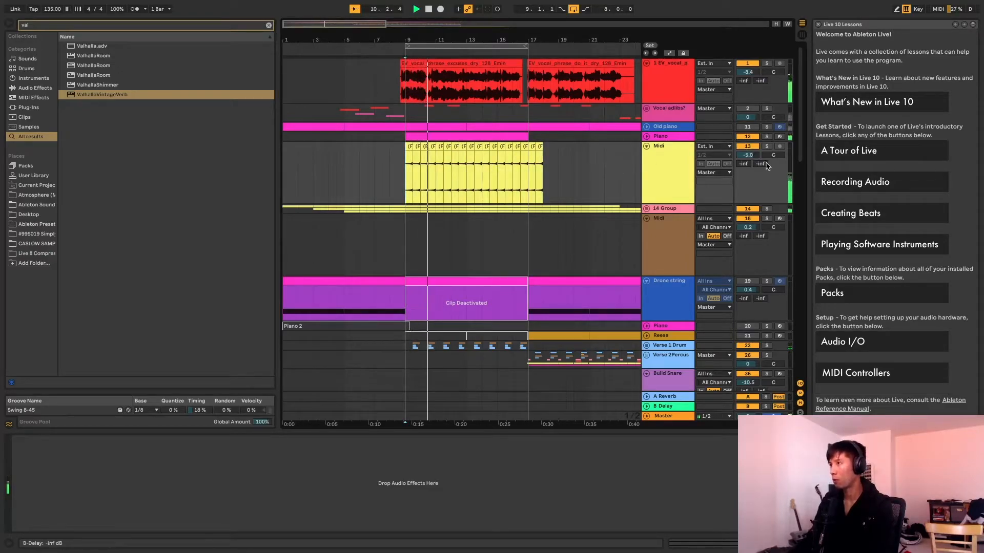
# Set the rendered Midi track's volume to -4.6 dB during playback, and highlight ValhallaShimmer in the search results.
pyautogui.moveTo(749, 156); pyautogui.dragTo(749, 153)
pyautogui.hscroll(1, 593, 117)
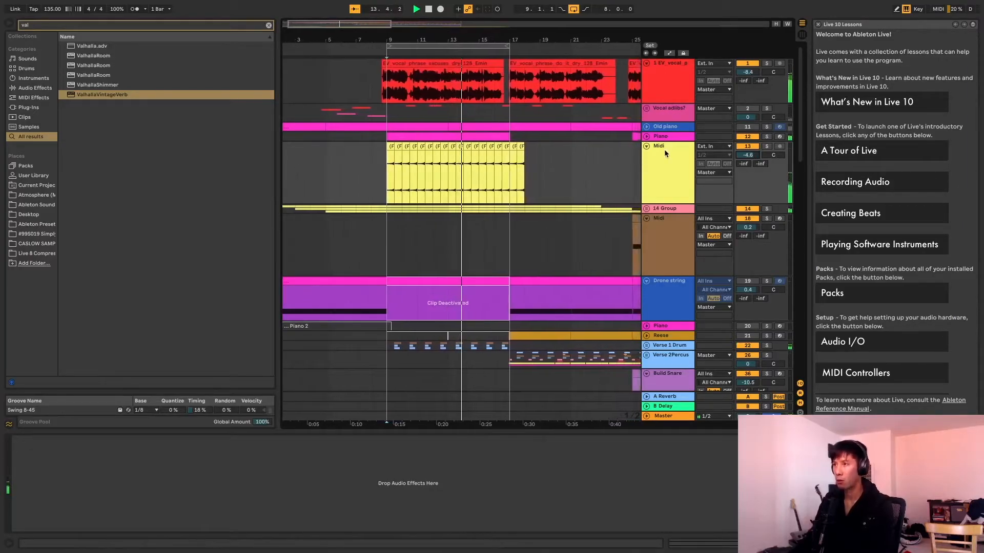
pyautogui.click(678, 163)
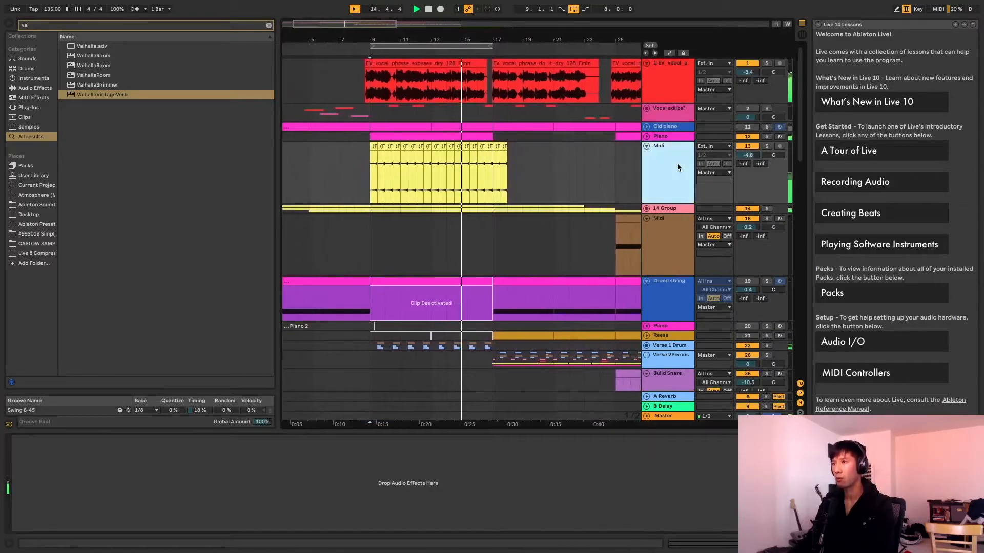
pyautogui.click(663, 190)
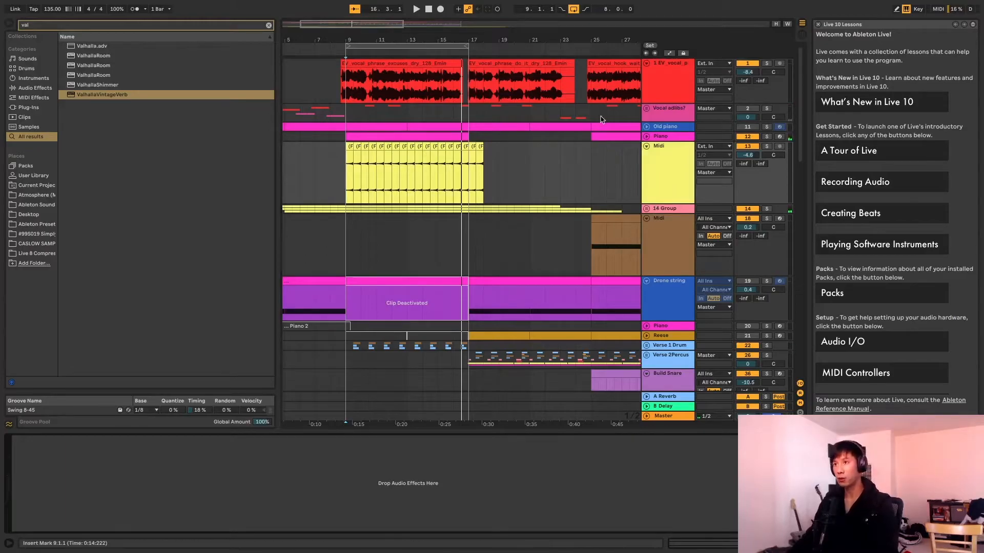
pyautogui.click(659, 149)
pyautogui.click(97, 85)
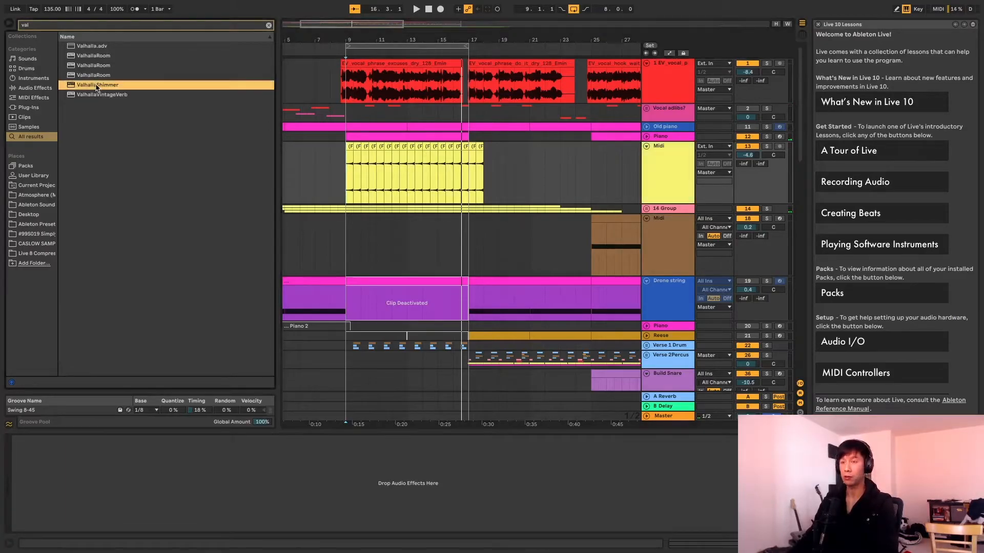
pyautogui.click(338, 154)
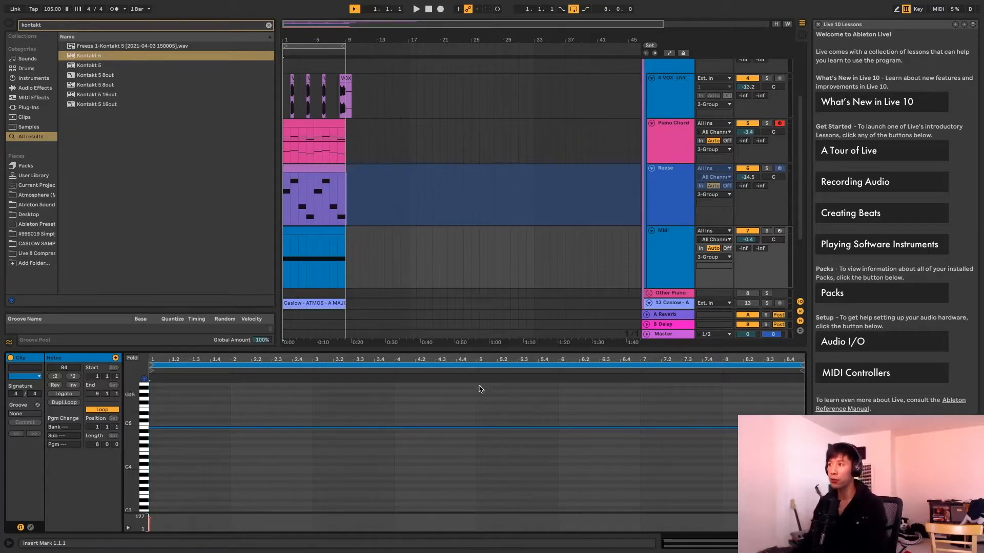
# Open Kontakt 5 on the Midi track, adjust the String Ensemble's Dynamics to 39%, and close the plug-in window.
pyautogui.click(685, 244)
pyautogui.doubleClick(685, 246)
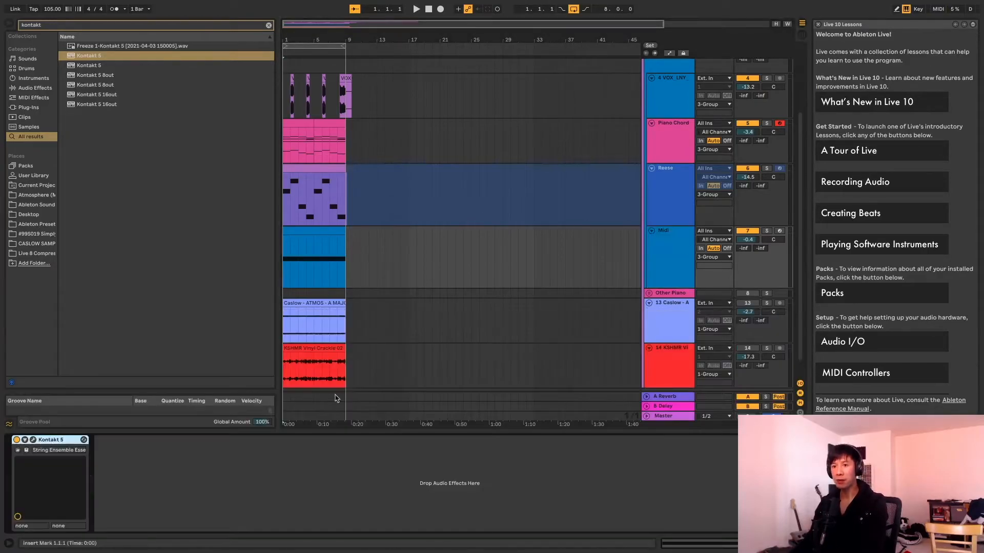
pyautogui.click(33, 440)
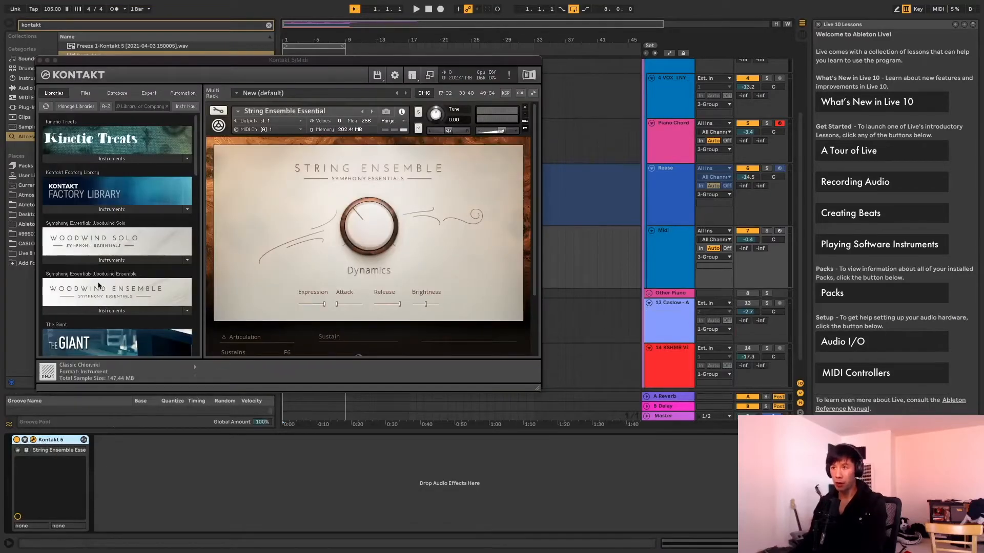
pyautogui.scroll(-3, 107, 282)
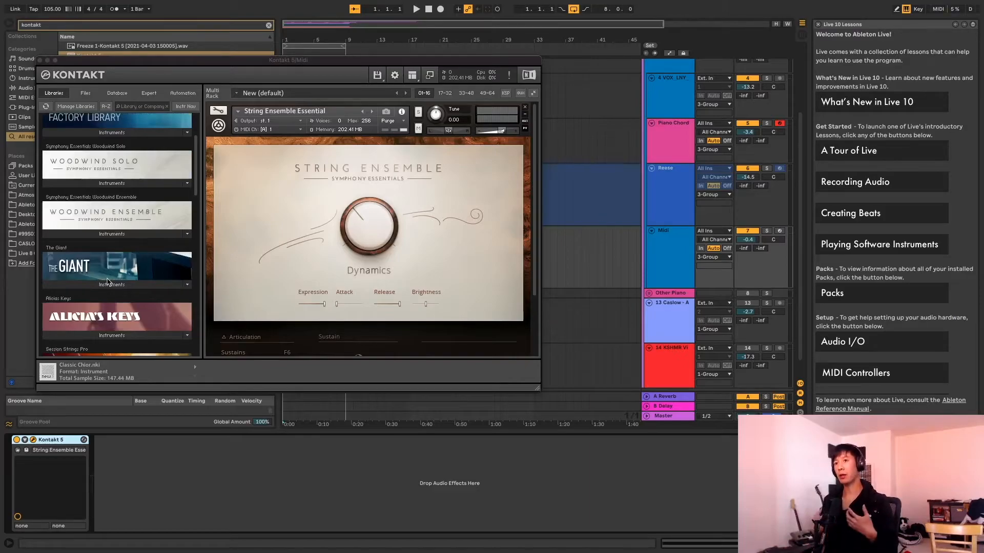
pyautogui.click(349, 287)
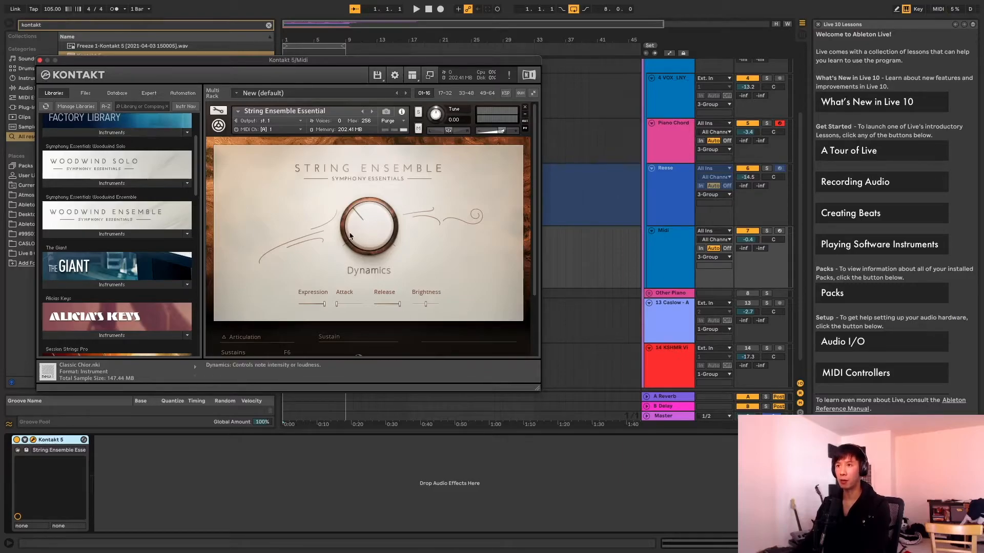
pyautogui.moveTo(376, 231)
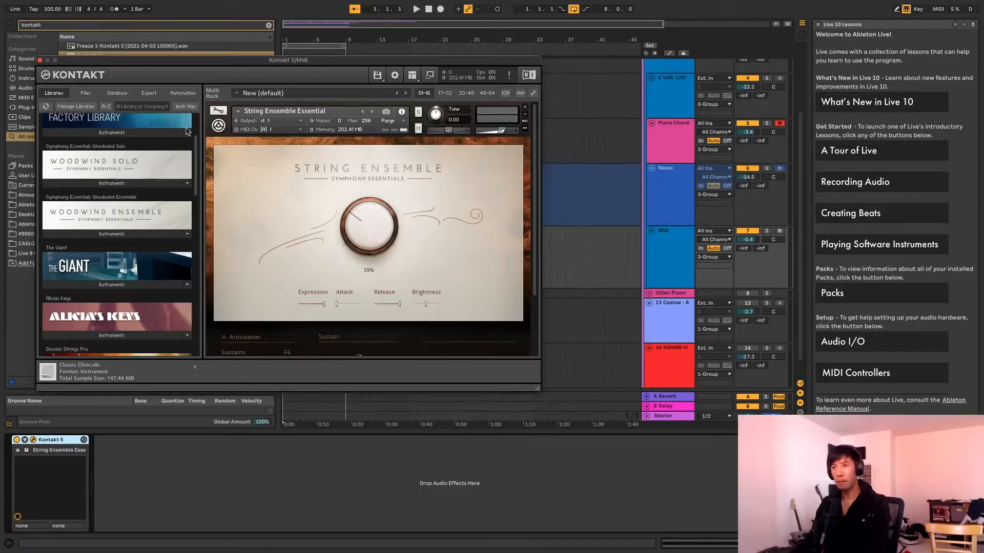
pyautogui.click(40, 60)
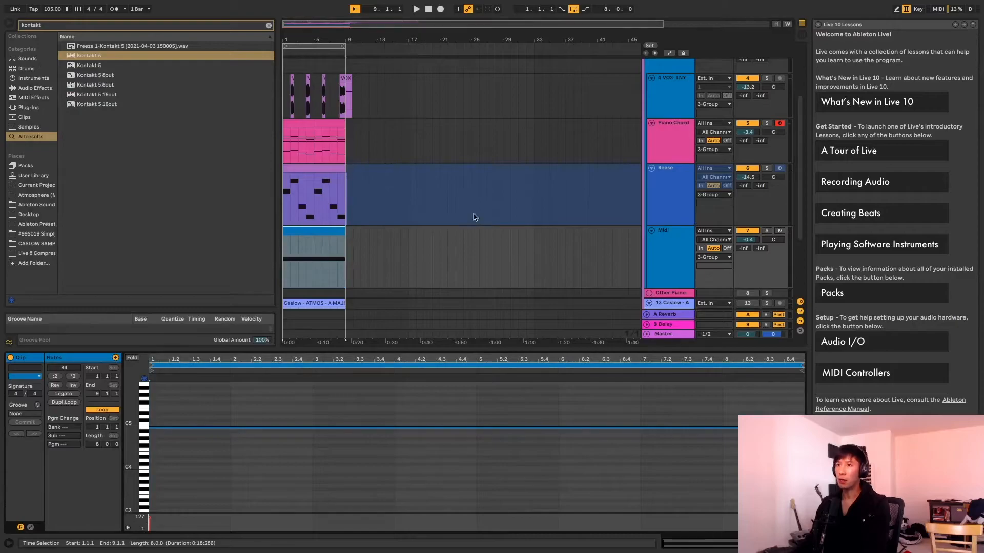
# Play the loop while toggling the Midi track that holds the sustained B4 note, and lower that track's volume.
pyautogui.scroll(3, 306, 126)
pyautogui.scroll(-2, 317, 144)
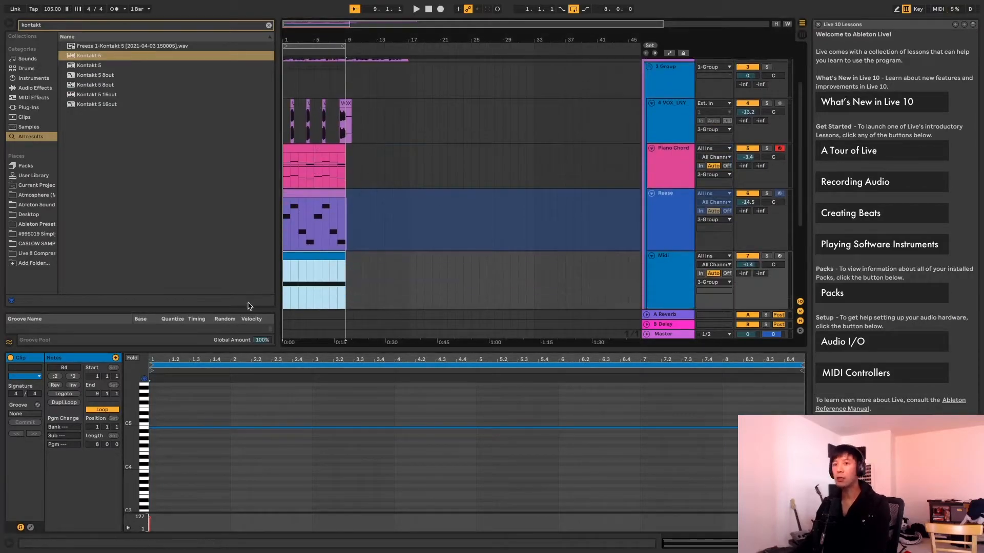
pyautogui.moveTo(134, 442); pyautogui.dragTo(155, 445)
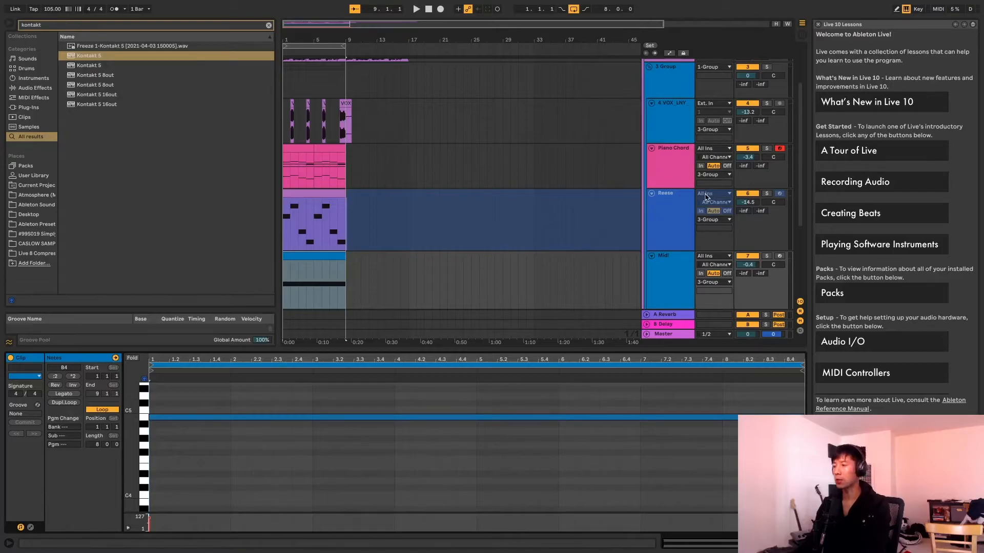
pyautogui.click(748, 256)
pyautogui.press('space')
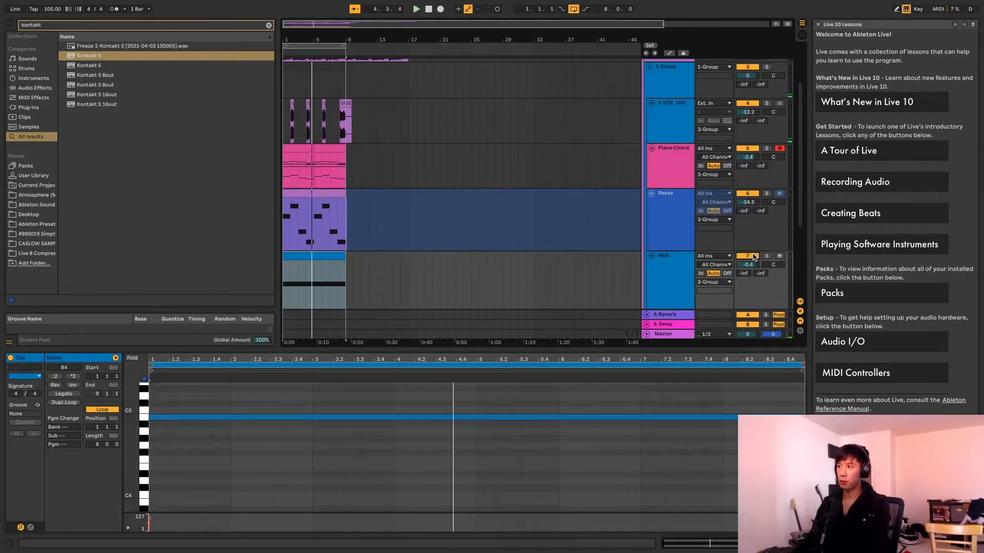
pyautogui.press('space')
pyautogui.moveTo(749, 264); pyautogui.dragTo(743, 272)
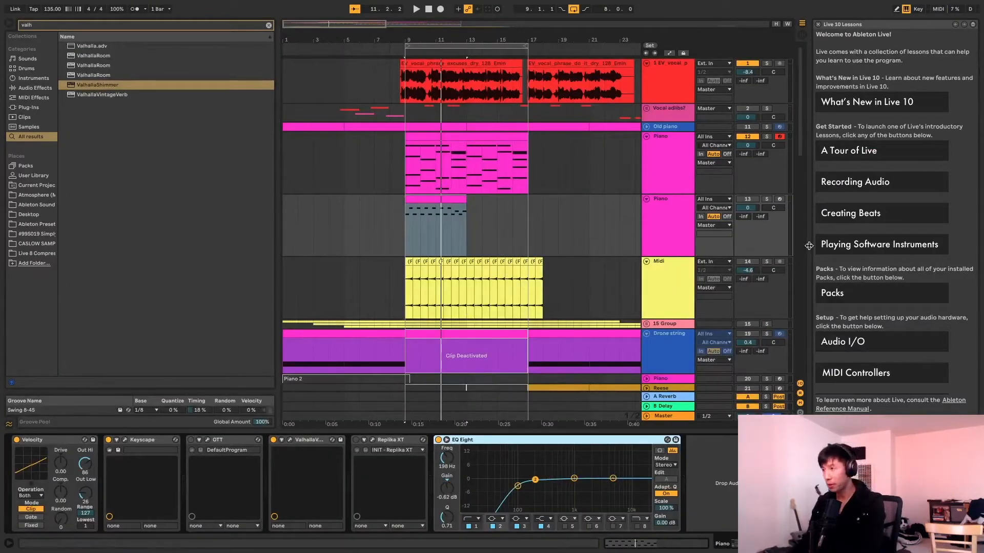
# Open the four-bar arpeggio clip on the second Piano track in the 135 BPM project and play it.
pyautogui.doubleClick(463, 198)
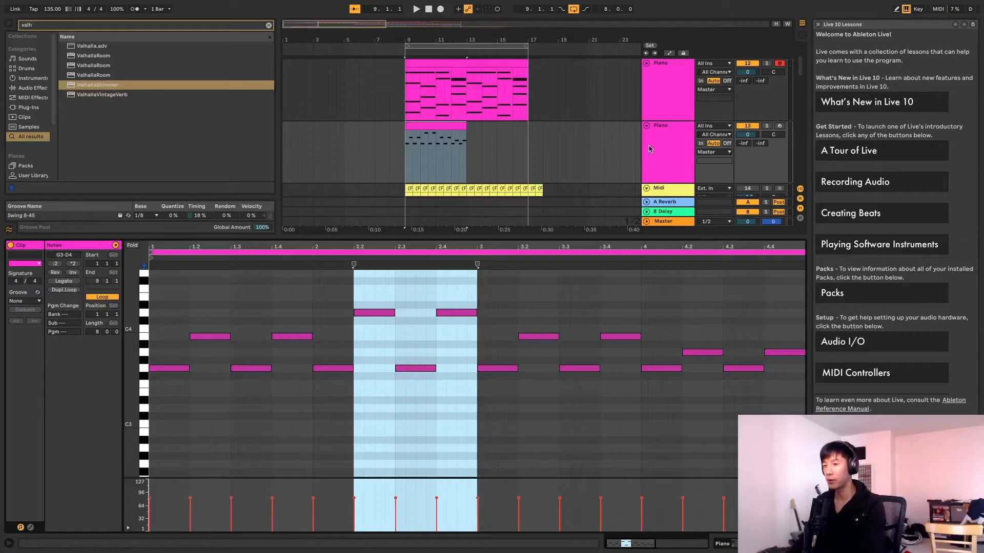
pyautogui.press('space')
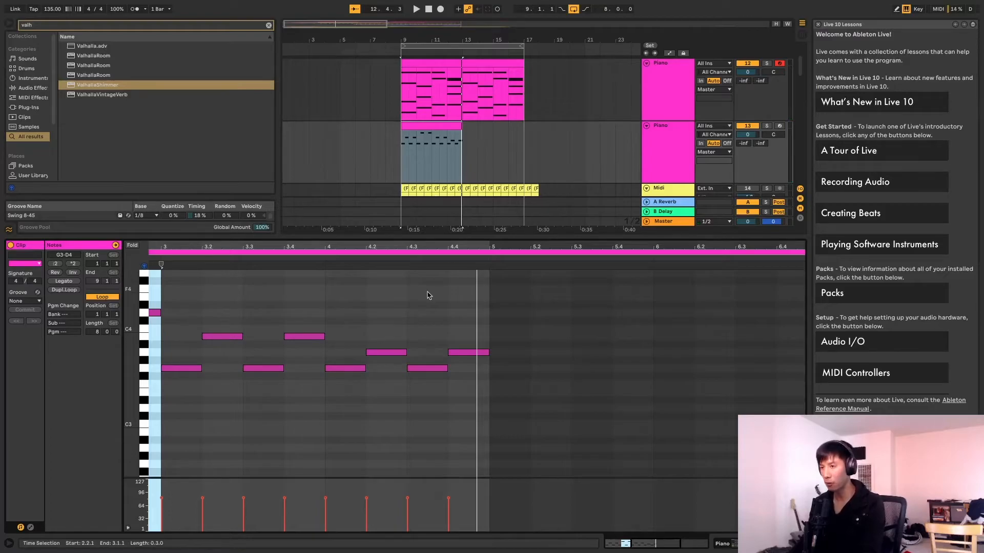
# Copy all arpeggio notes into the start of the first Piano track's chord clip, compare them with the chords, and undo the paste.
pyautogui.moveTo(784, 291); pyautogui.dragTo(15, 528)
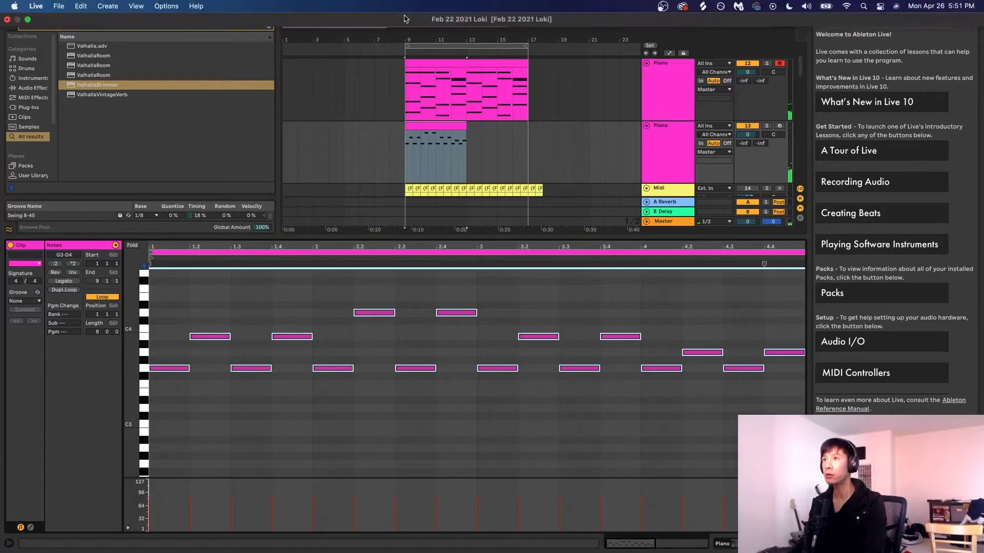
pyautogui.click(436, 63)
pyautogui.scroll(5, 192, 309)
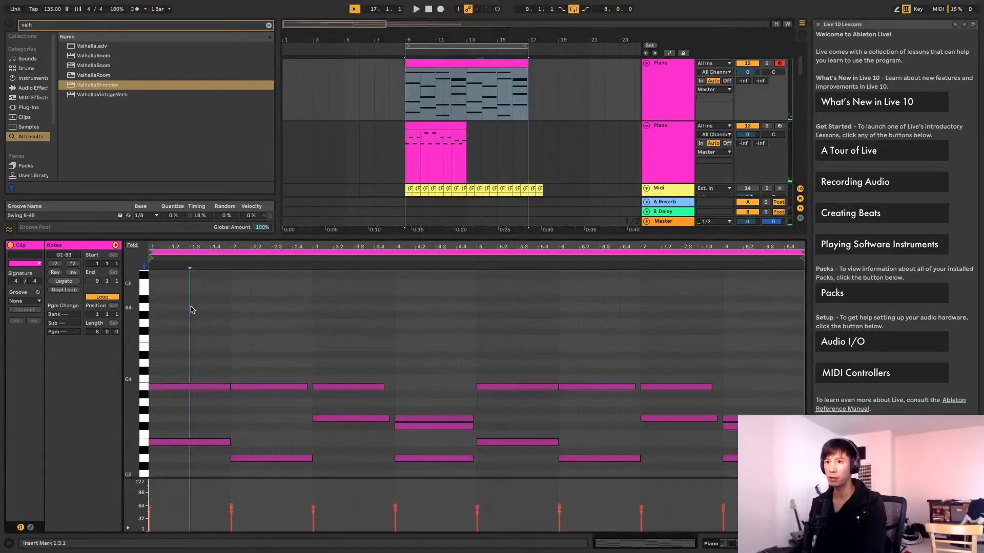
pyautogui.click(151, 306)
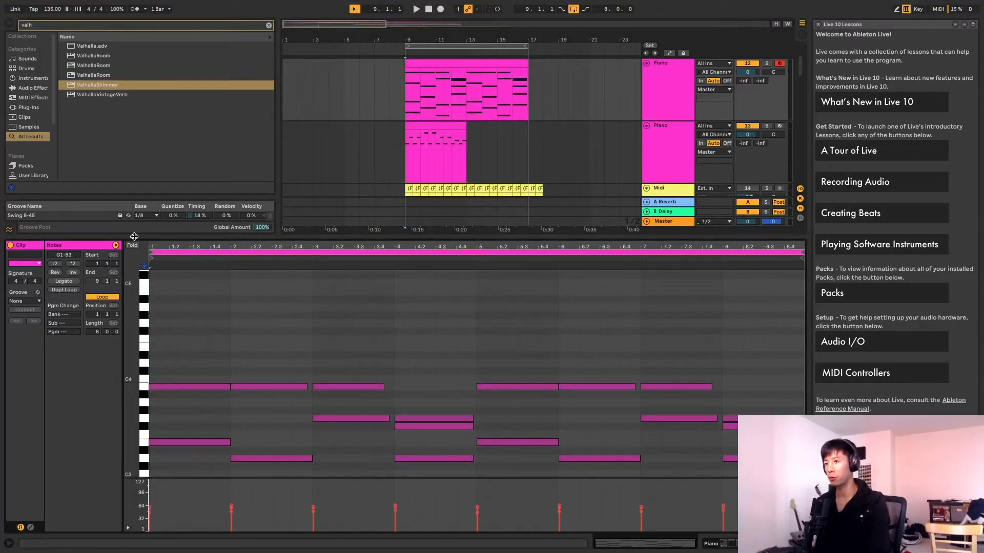
pyautogui.hotkey('ctrl', 'v')
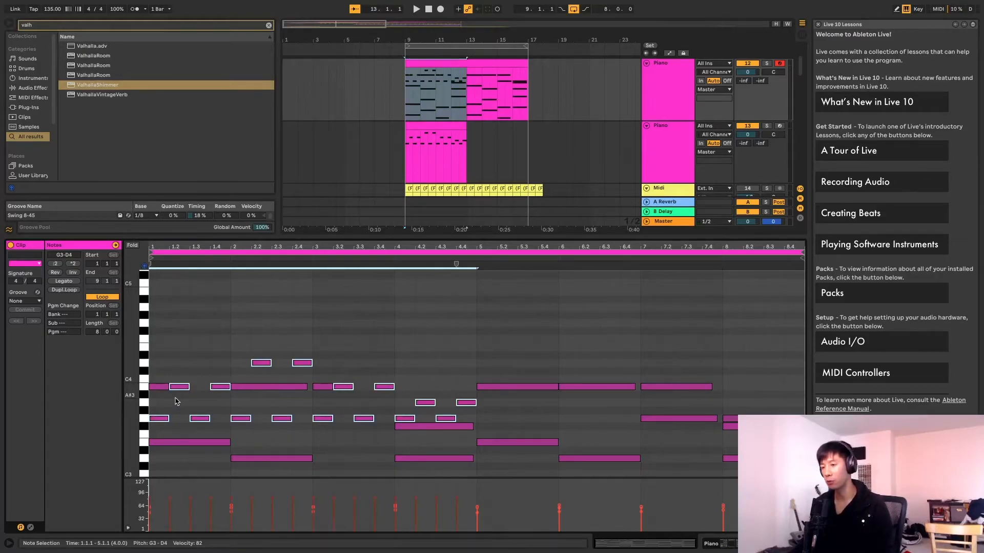
pyautogui.scroll(-3, 223, 366)
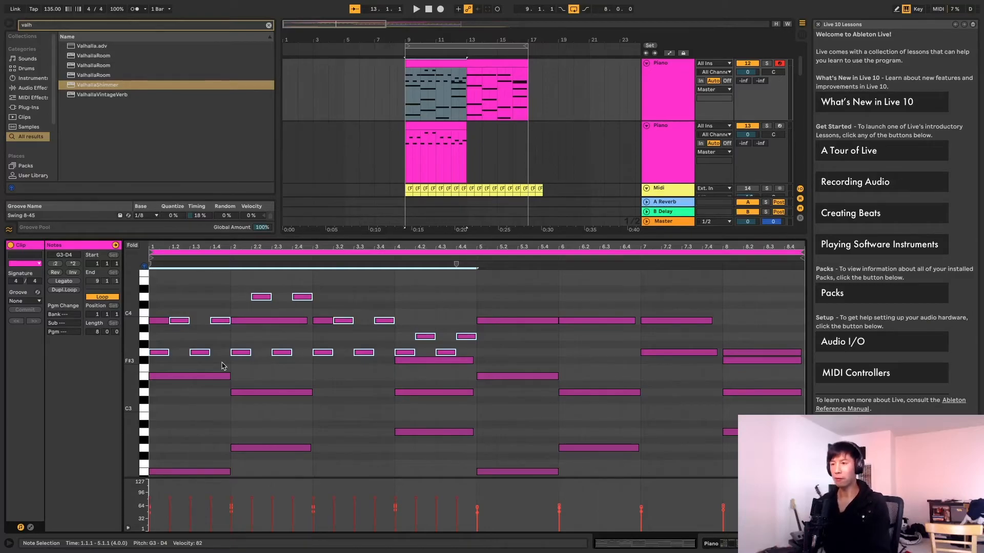
pyautogui.hotkey('ctrl', 'z')
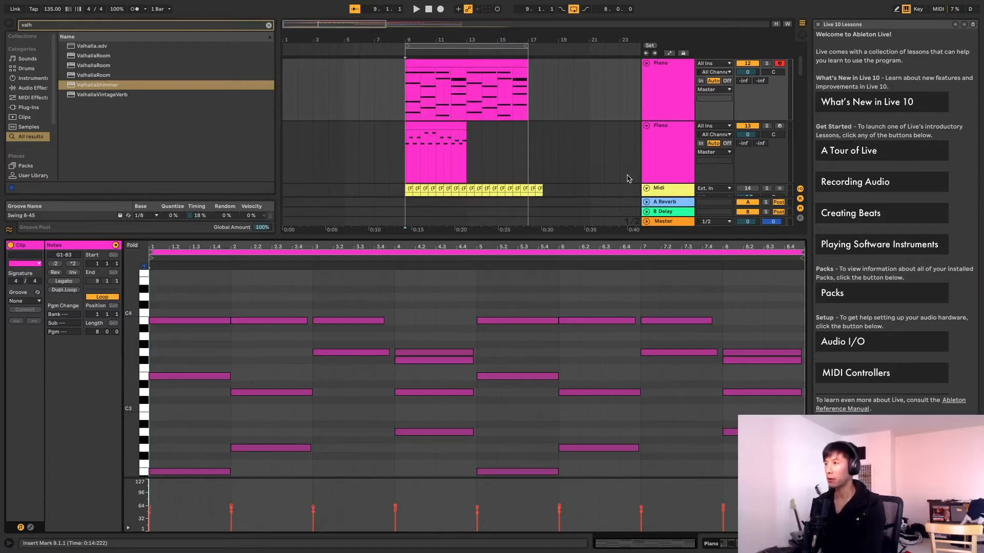
# Select the second Piano track and display its device chain.
pyautogui.click(660, 159)
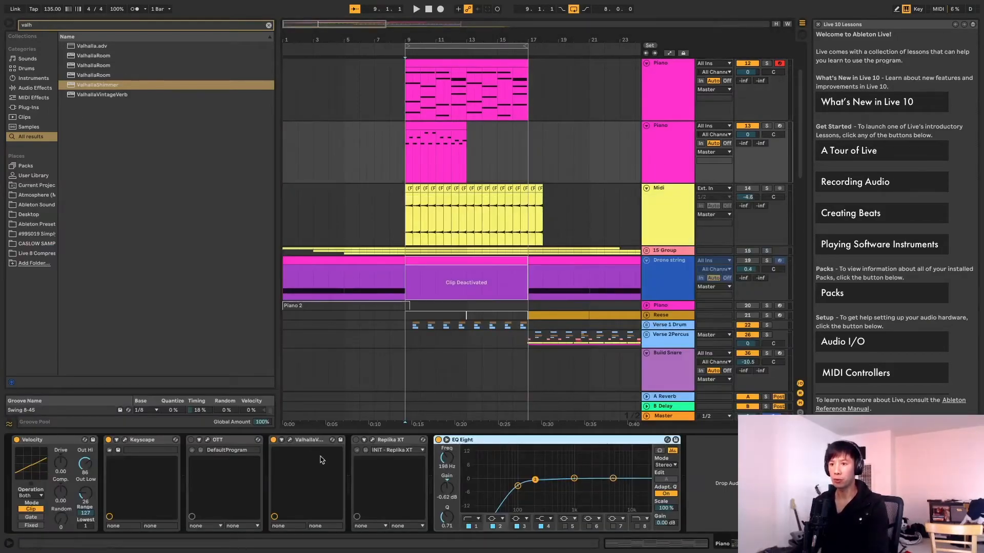
pyautogui.click(638, 148)
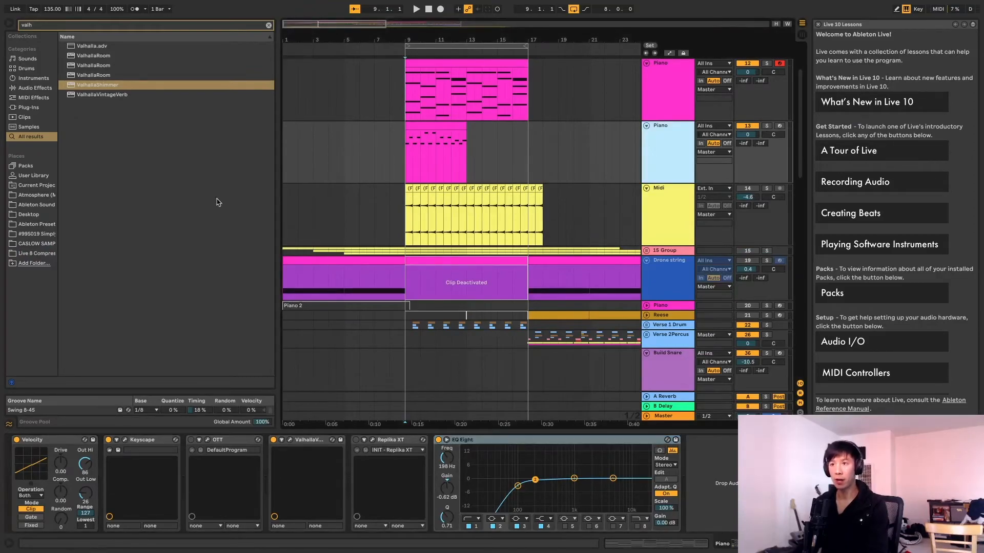
# Add ValhallaShimmer to the end of the second Piano track's device chain and set its mix to 1.00.
pyautogui.click(110, 86)
pyautogui.press('Return')
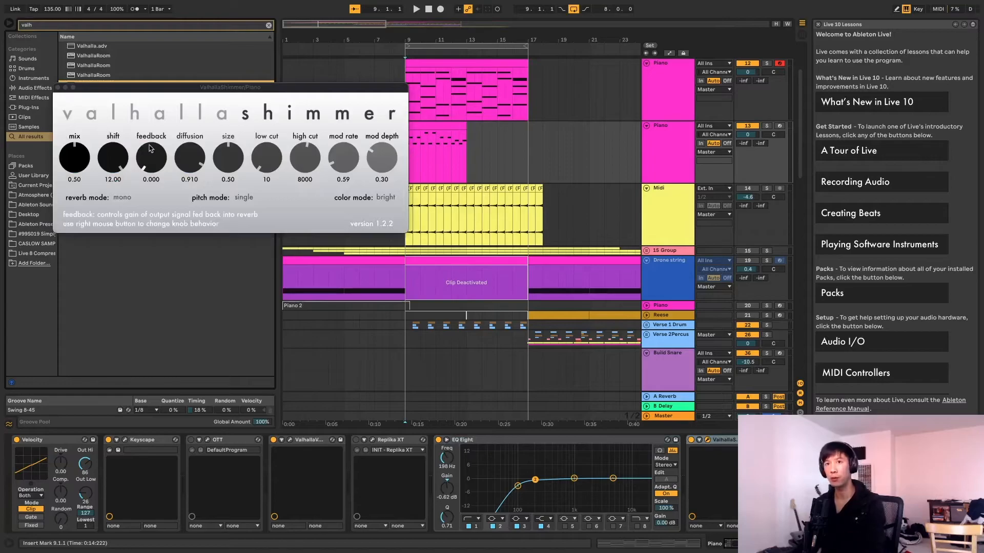
pyautogui.moveTo(82, 162); pyautogui.dragTo(82, 133)
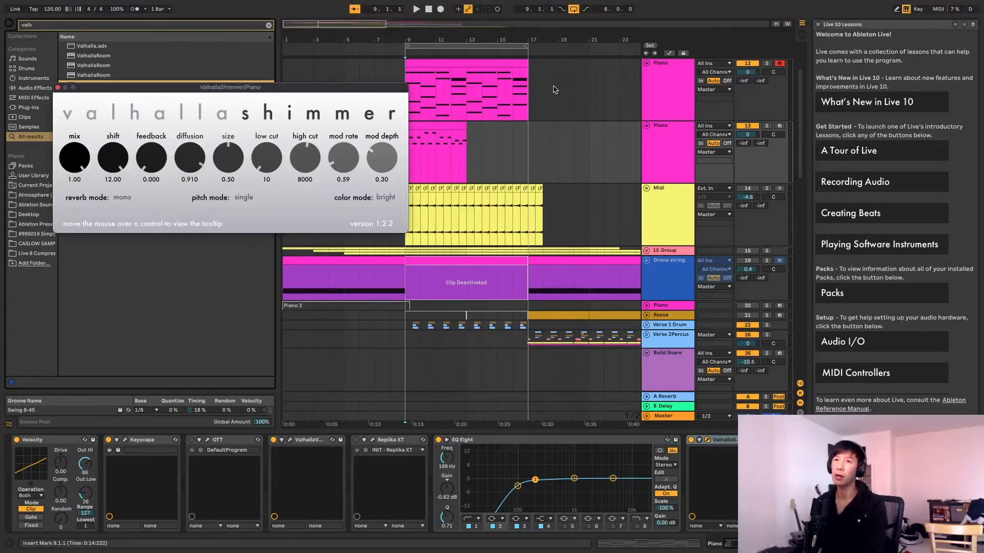
# Solo the second Piano track and play its arpeggio clip through the shimmer reverb.
pyautogui.click(767, 126)
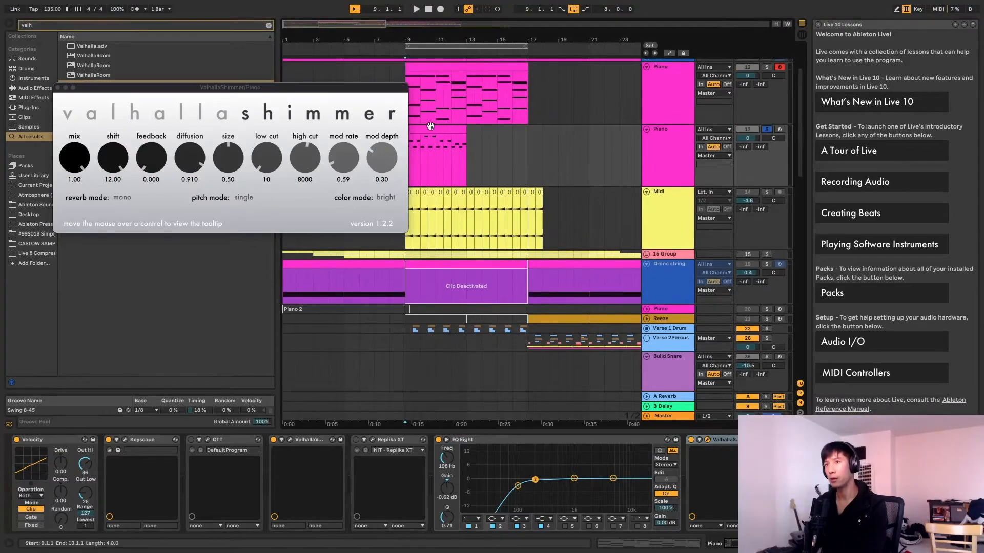
pyautogui.click(426, 127)
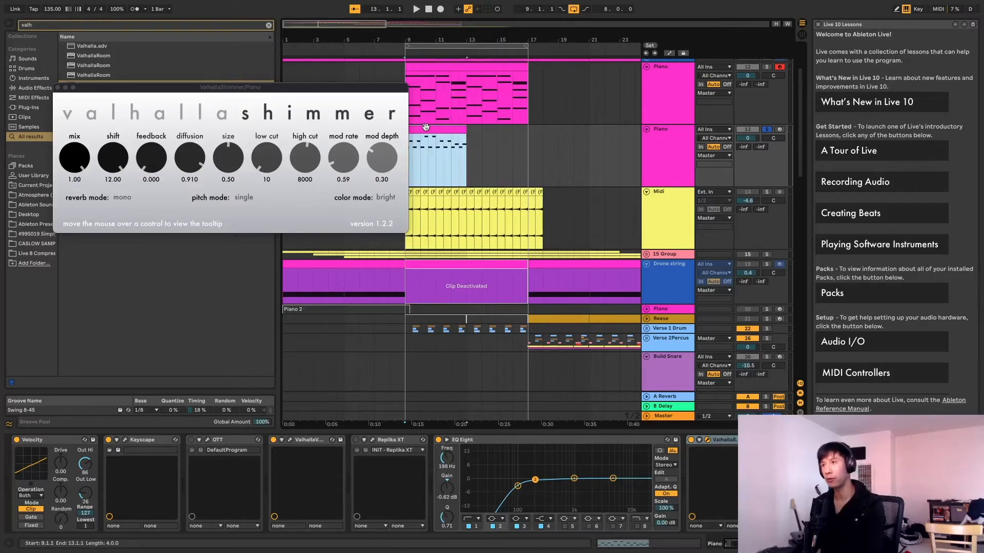
pyautogui.press('space')
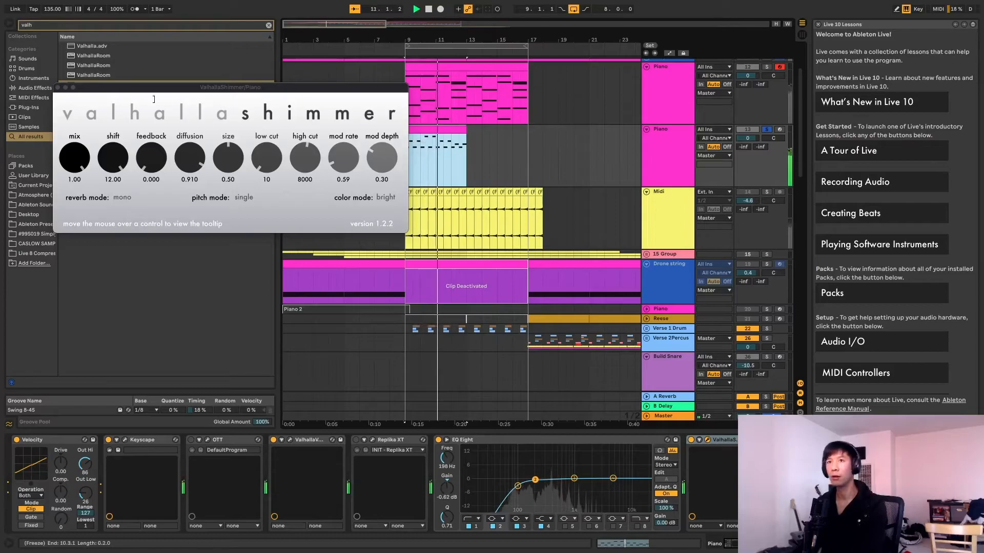
# Close the reverb window, add the default Delay after ValhallaShimmer, and adjust the delay's filter curve.
pyautogui.click(58, 88)
pyautogui.moveTo(46, 11)
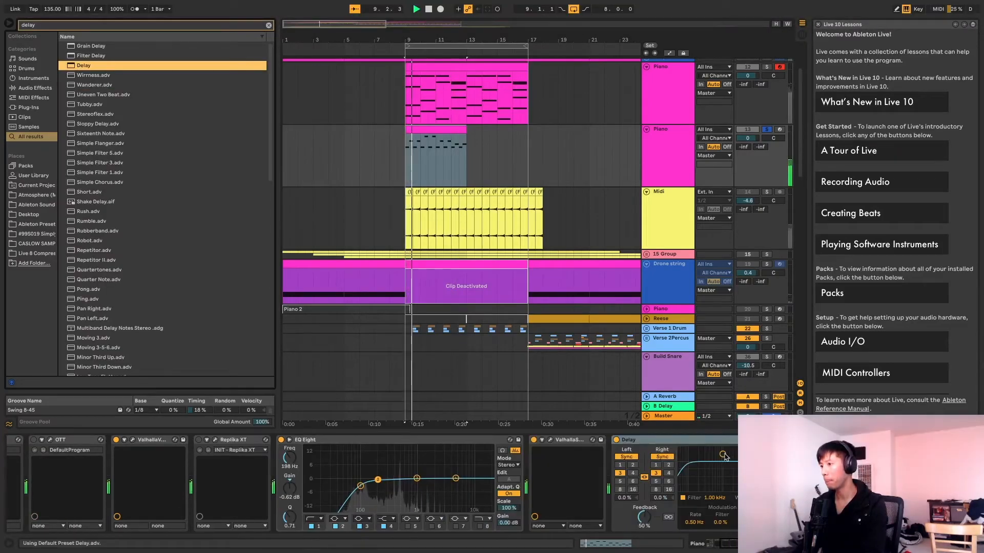
pyautogui.moveTo(723, 455); pyautogui.dragTo(721, 488)
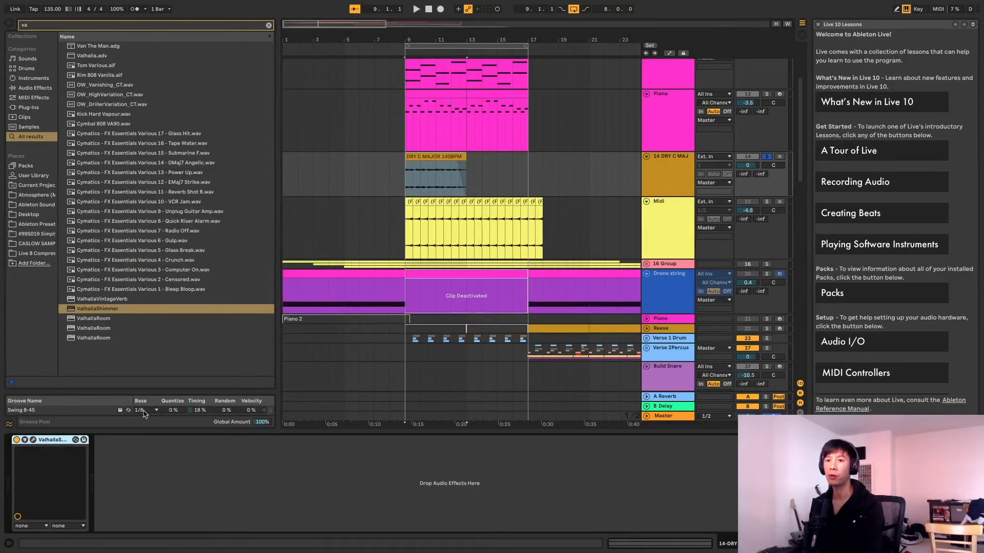
# Show the ValhallaShimmer settings and sample view of the DRY C MAJOR 140BPM audio clip together, and play the clip.
pyautogui.click(32, 440)
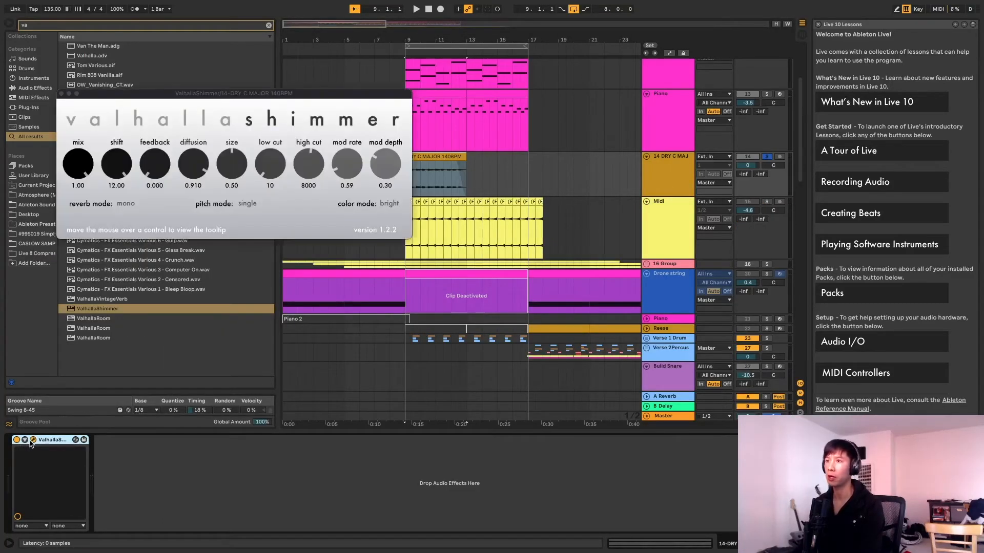
pyautogui.doubleClick(425, 158)
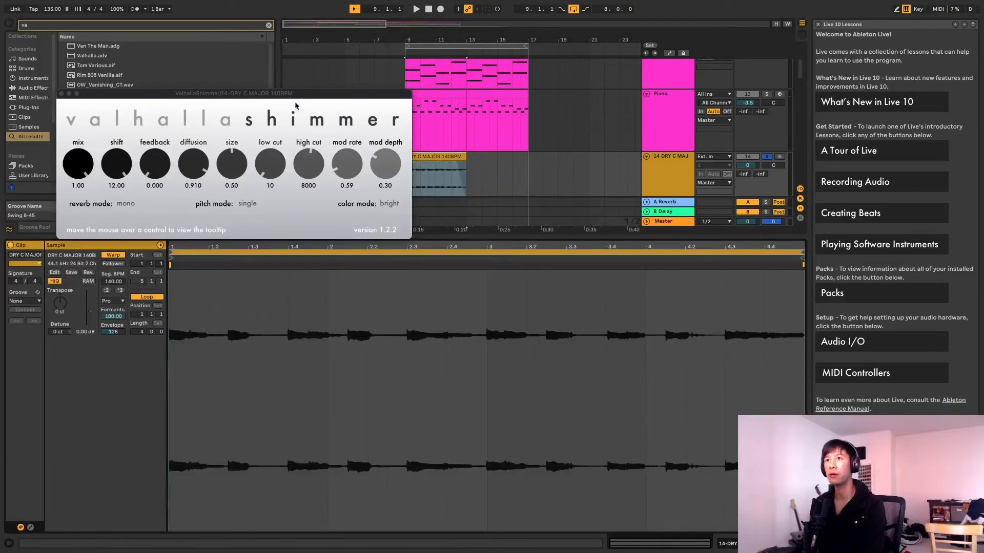
pyautogui.moveTo(299, 93); pyautogui.dragTo(546, 263)
pyautogui.click(443, 171)
pyautogui.press('space')
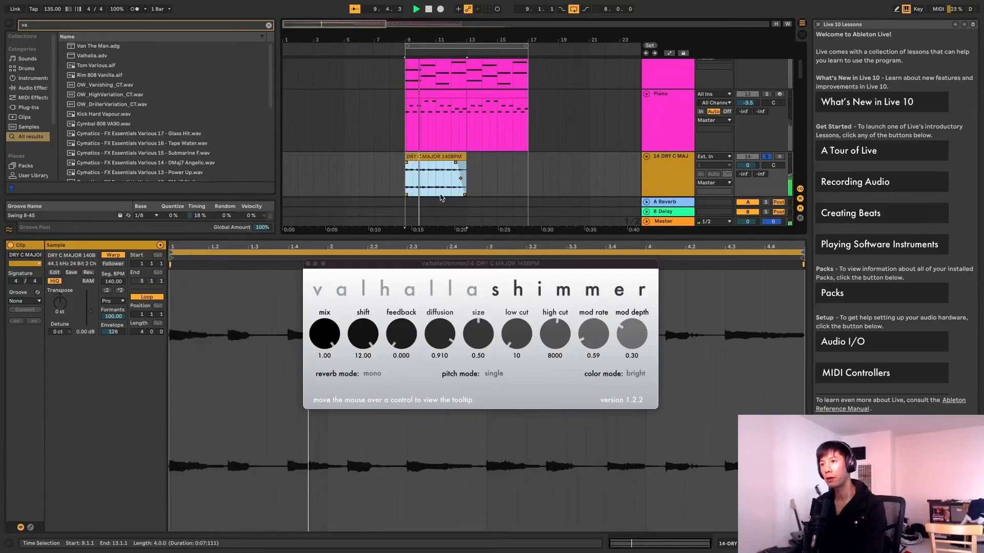
# Transpose the DRY C MAJOR 140BPM clip by 12 st and play it through the shimmer reverb.
pyautogui.click(60, 307)
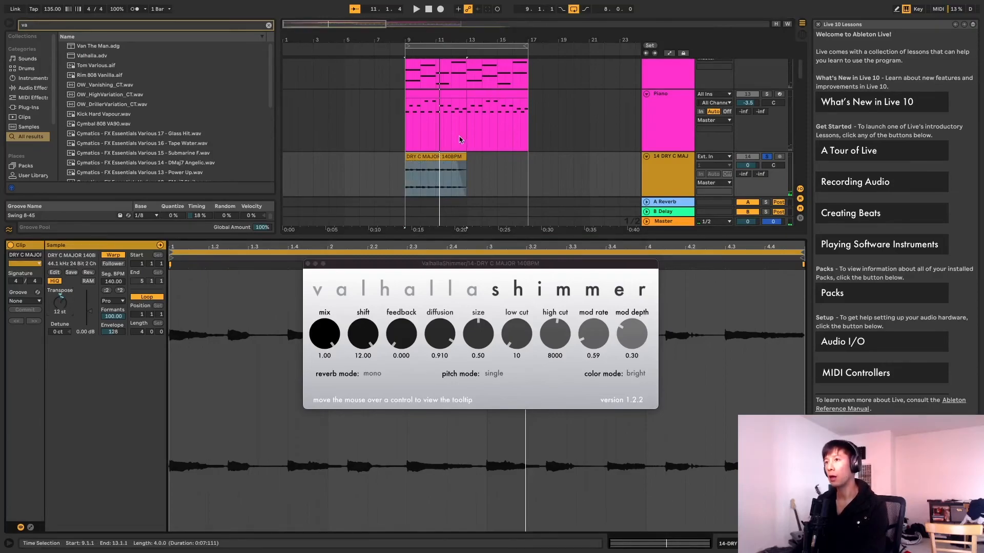
pyautogui.click(414, 306)
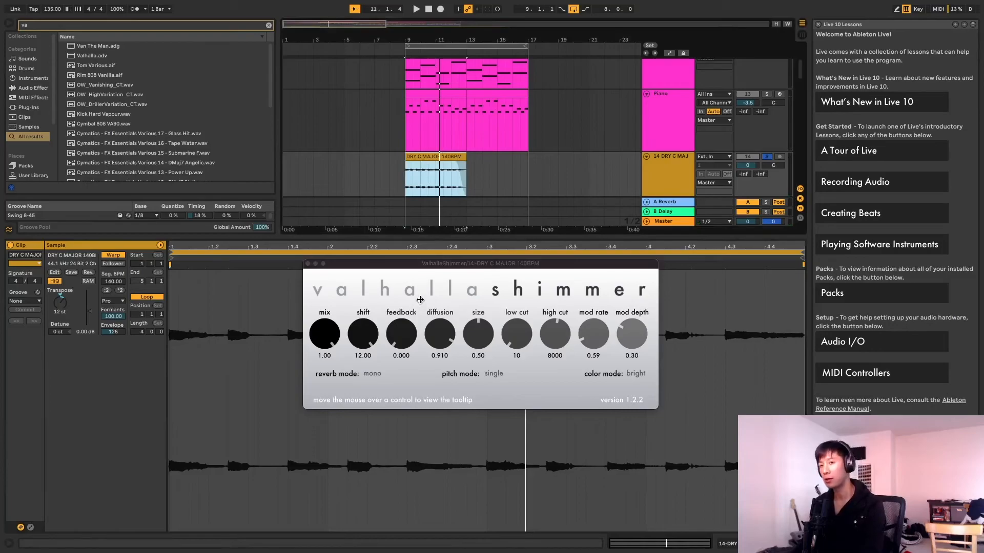
pyautogui.press('space')
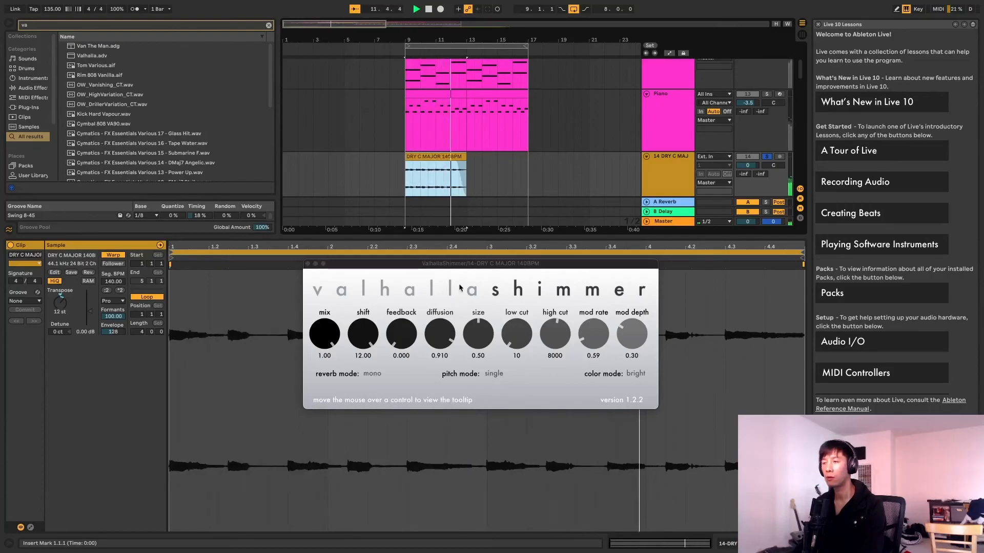
pyautogui.press('space')
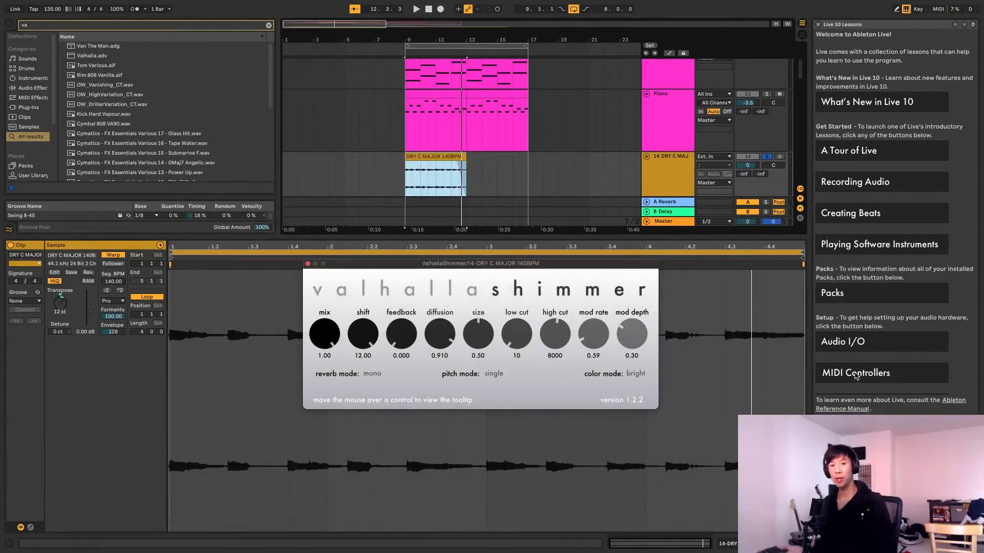